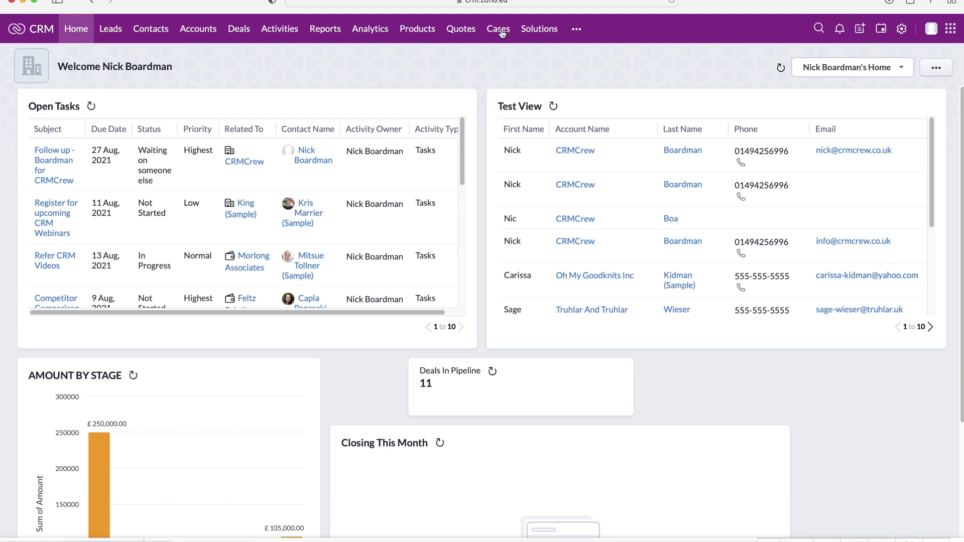
Open the Cases module from the more-modules menu and start a new case
{"action": "left_click", "coordinate": [577, 30]}
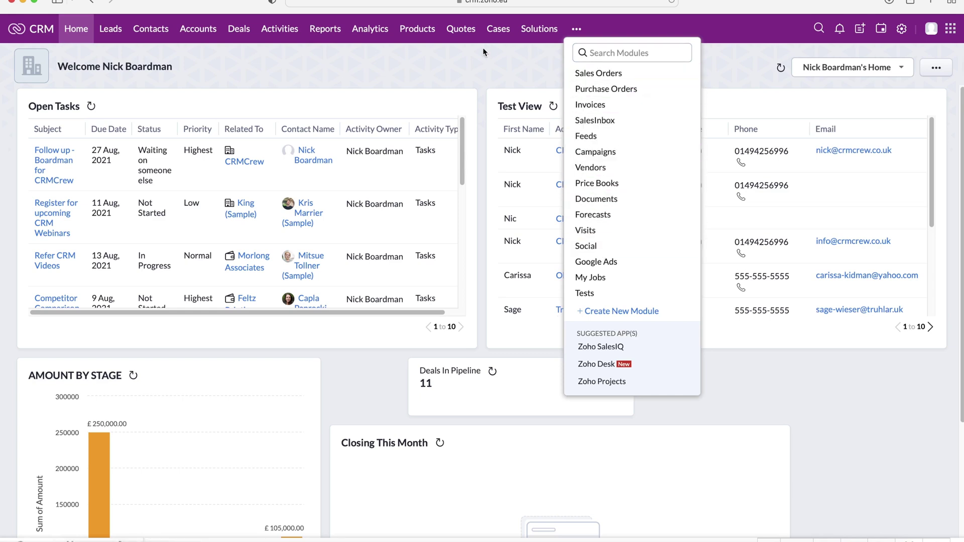
{"action": "left_click", "coordinate": [498, 29]}
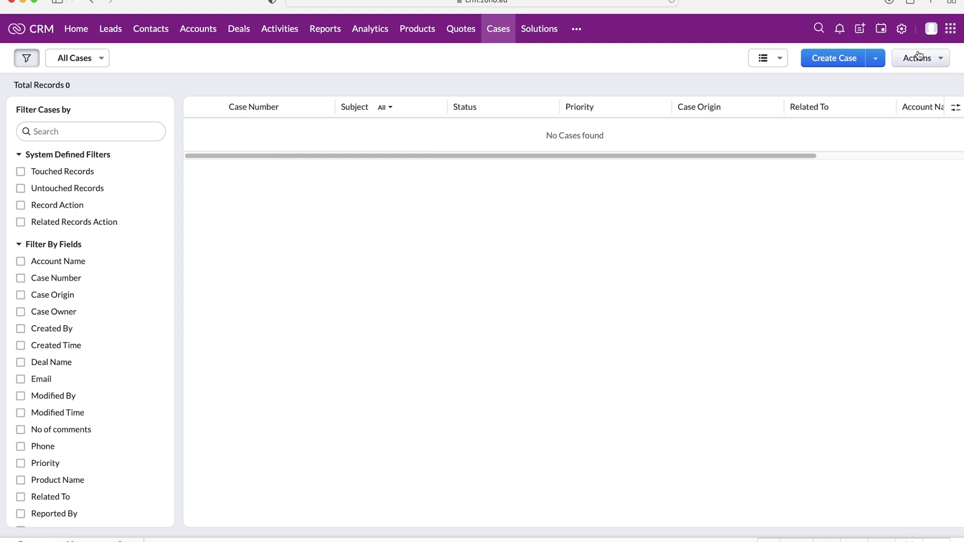
{"action": "left_click", "coordinate": [848, 59]}
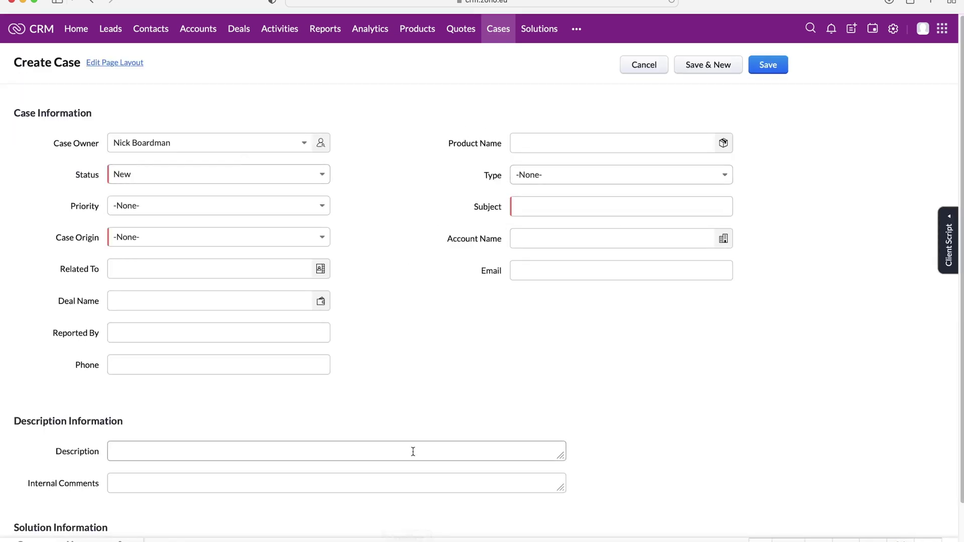
Keep the default case owner and set Product Name to Test Product
{"action": "scroll", "coordinate": [413, 451], "scroll_direction": "down", "scroll_amount": 2}
{"action": "scroll", "coordinate": [373, 411], "scroll_direction": "up", "scroll_amount": 2}
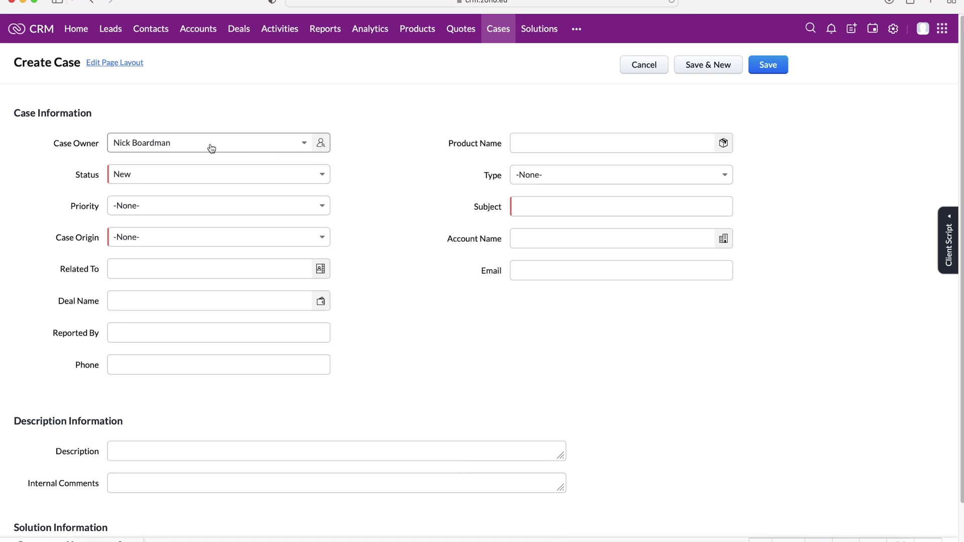
{"action": "left_click", "coordinate": [211, 148]}
{"action": "left_click", "coordinate": [280, 115]}
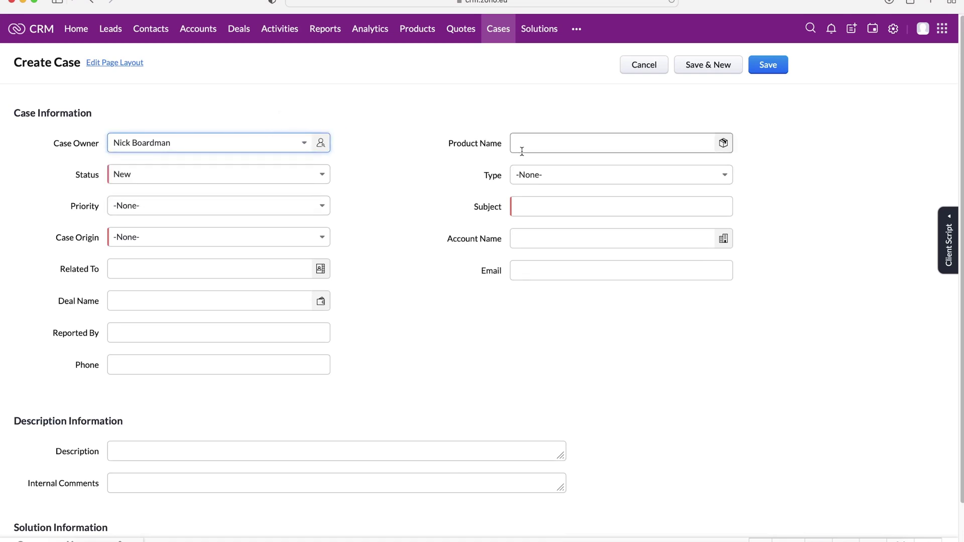
{"action": "left_click", "coordinate": [546, 147]}
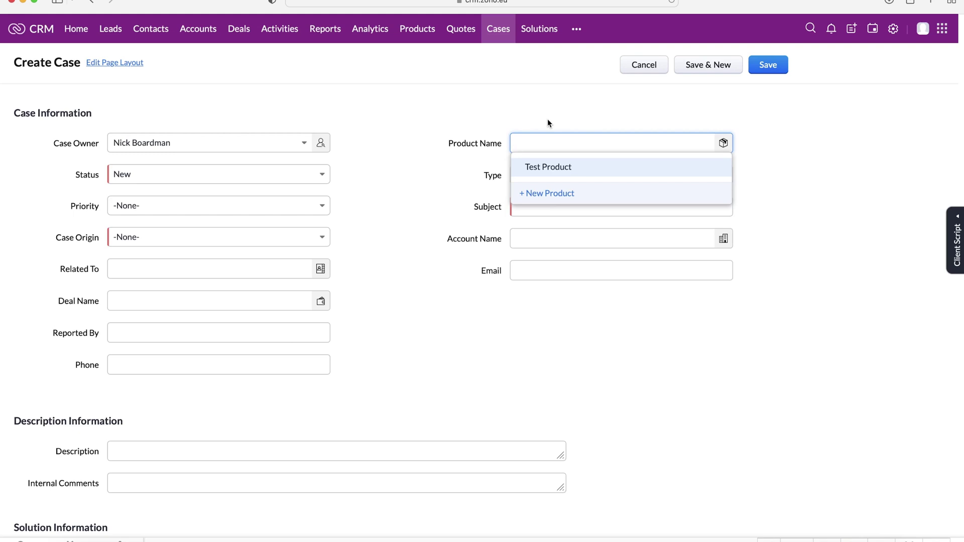
{"action": "left_click", "coordinate": [557, 169]}
{"action": "left_click", "coordinate": [518, 101]}
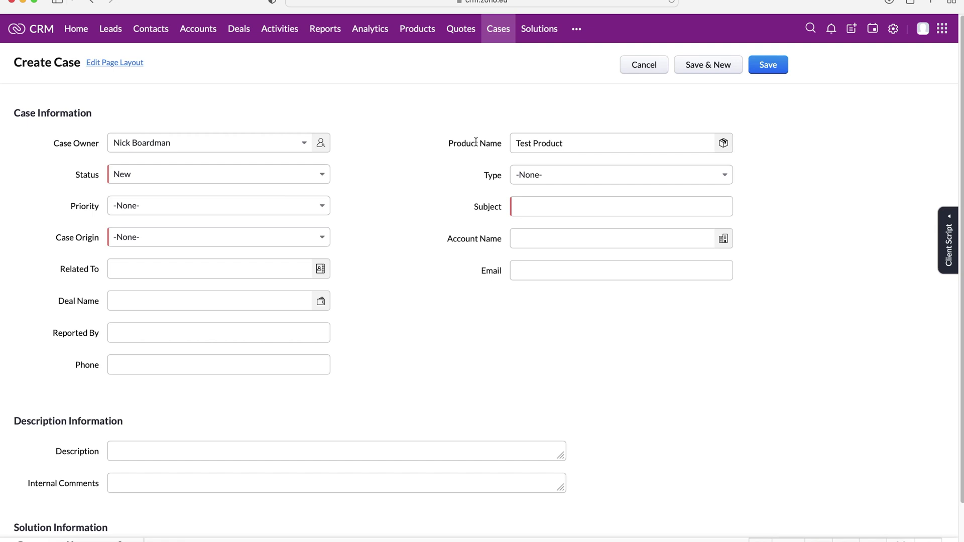
{"action": "left_click", "coordinate": [217, 178]}
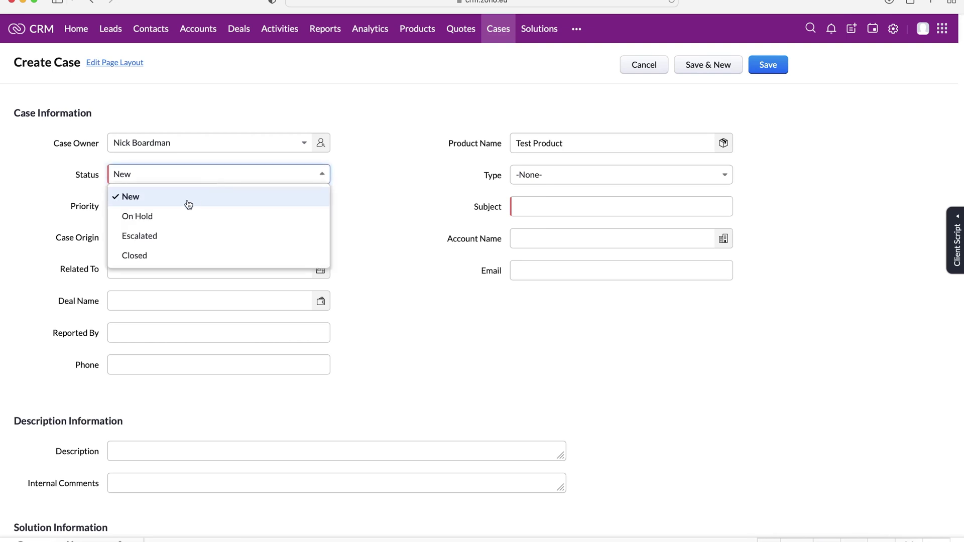
Keep Status as New and set the case Type to Problem
{"action": "left_click", "coordinate": [156, 196]}
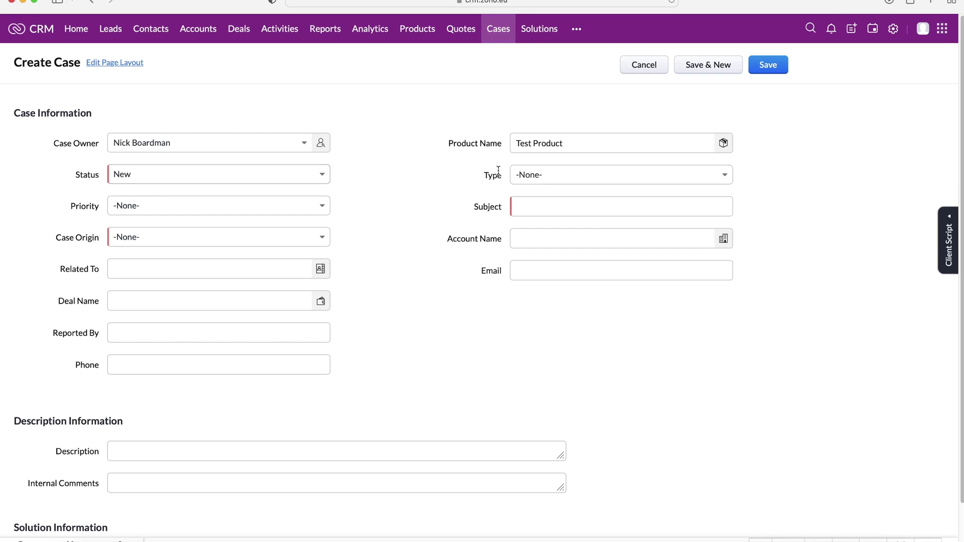
{"action": "left_click", "coordinate": [545, 175]}
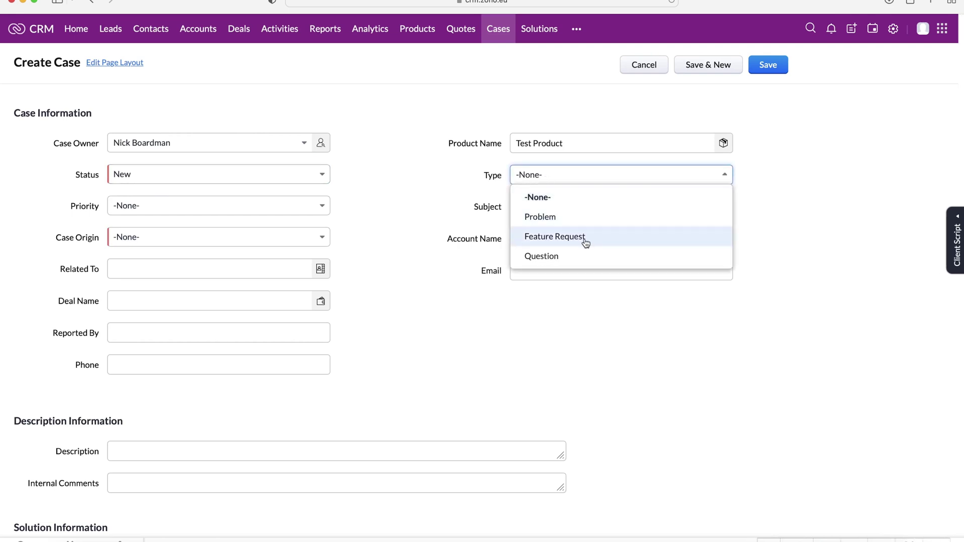
{"action": "left_click", "coordinate": [518, 217]}
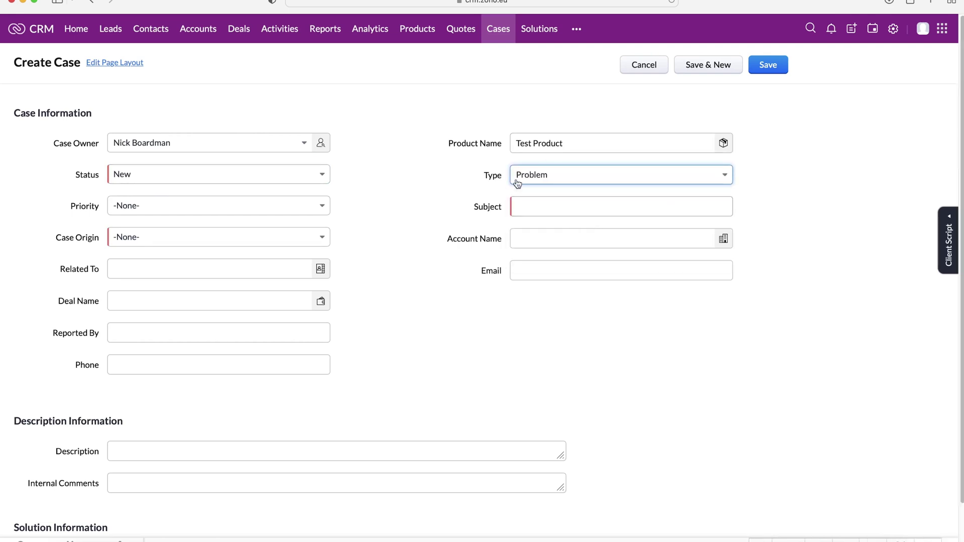
{"action": "left_click", "coordinate": [551, 180]}
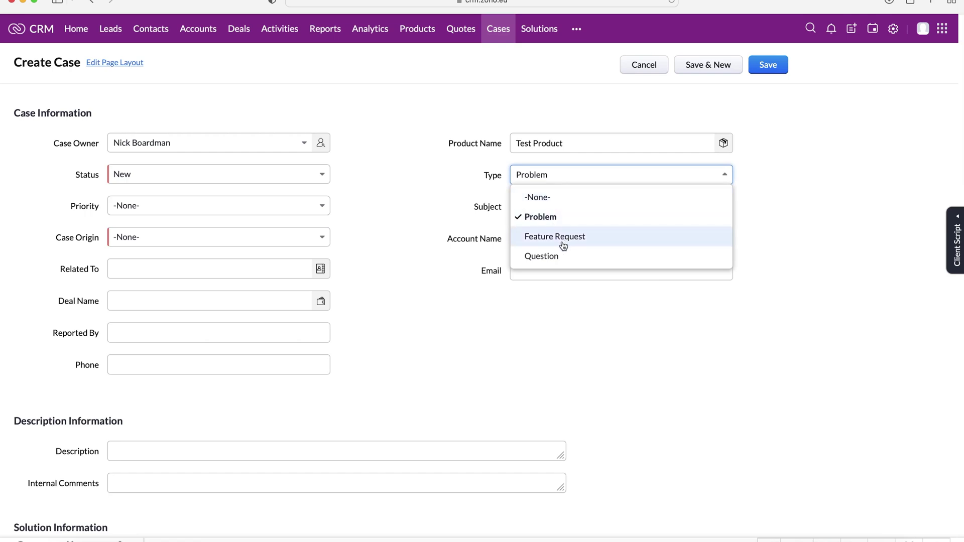
{"action": "left_click", "coordinate": [466, 188]}
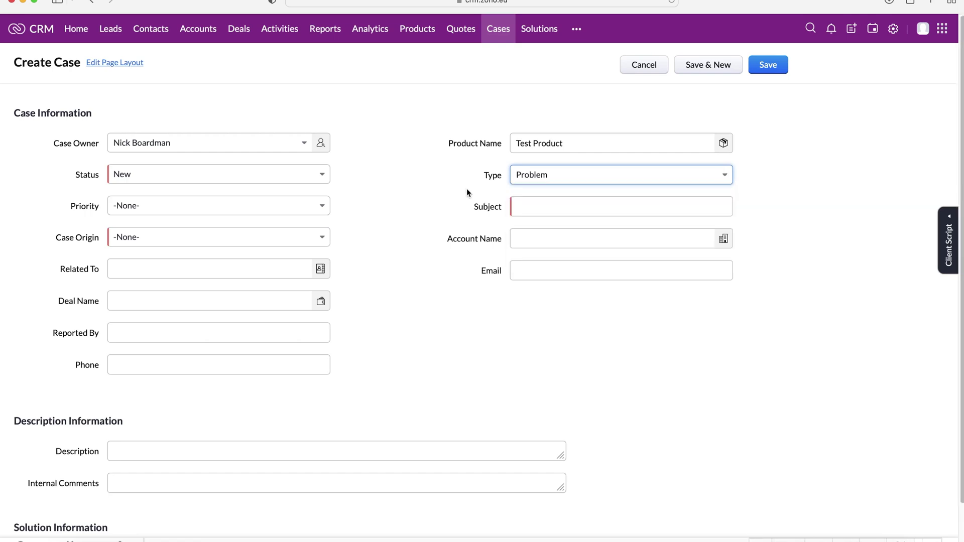
Set Priority to High and begin the subject with 'Example'
{"action": "left_click", "coordinate": [314, 208]}
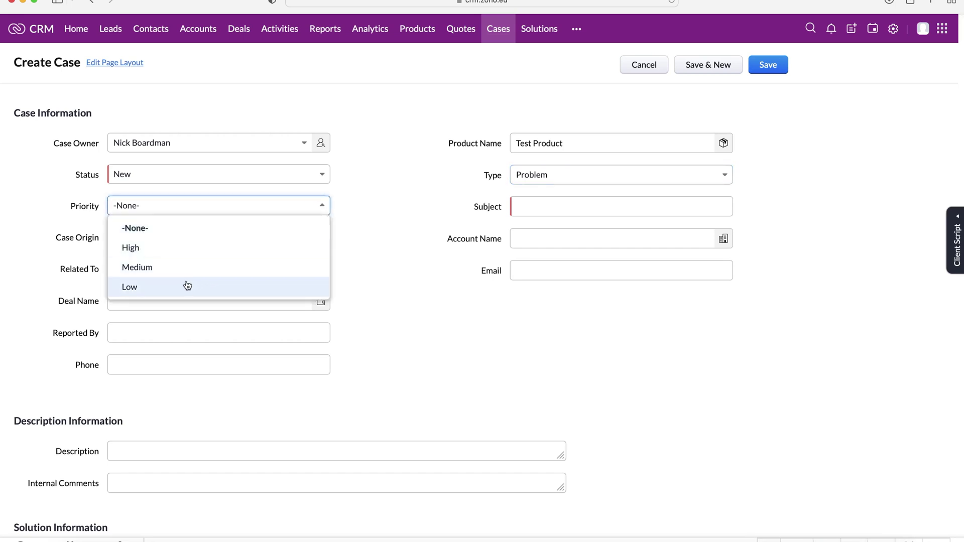
{"action": "left_click", "coordinate": [185, 255]}
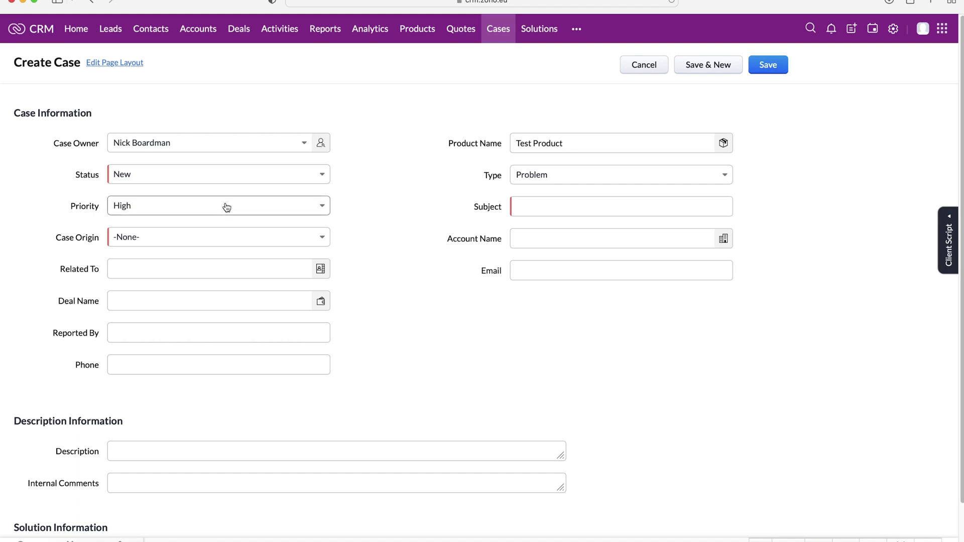
{"action": "left_click", "coordinate": [639, 207]}
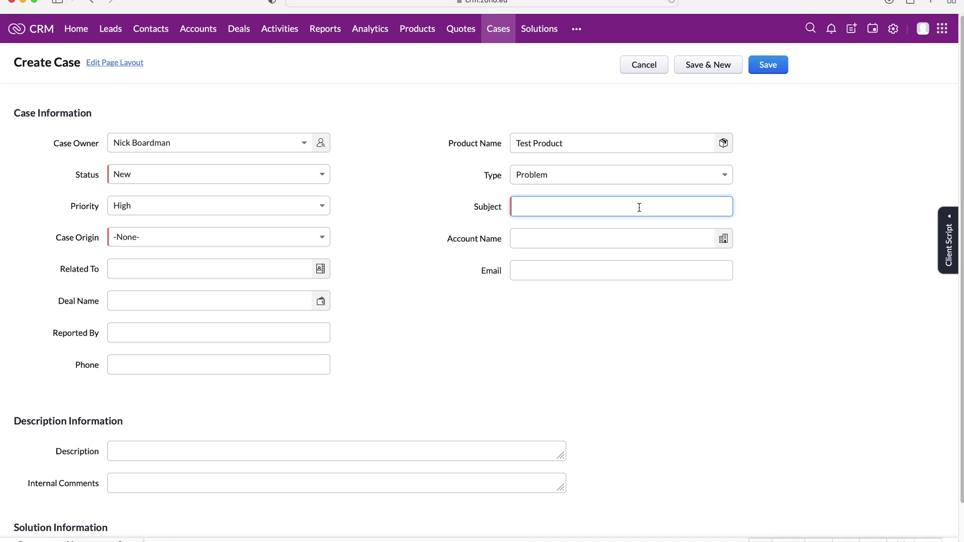
{"action": "type", "text": "Example"}
Complete the subject as 'Example Case' and set Case Origin to Email
{"action": "type", "text": "Case"}
{"action": "left_click", "coordinate": [196, 239]}
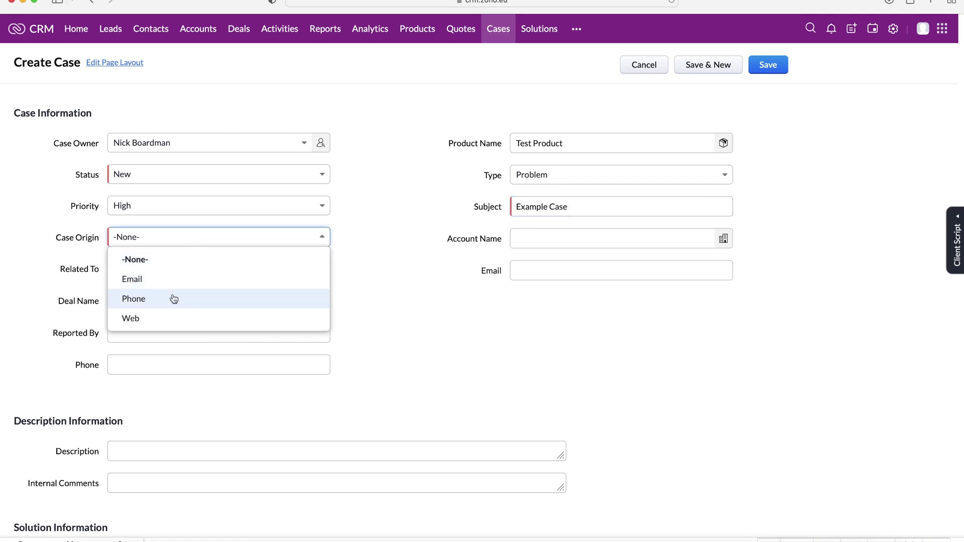
{"action": "left_click", "coordinate": [157, 279]}
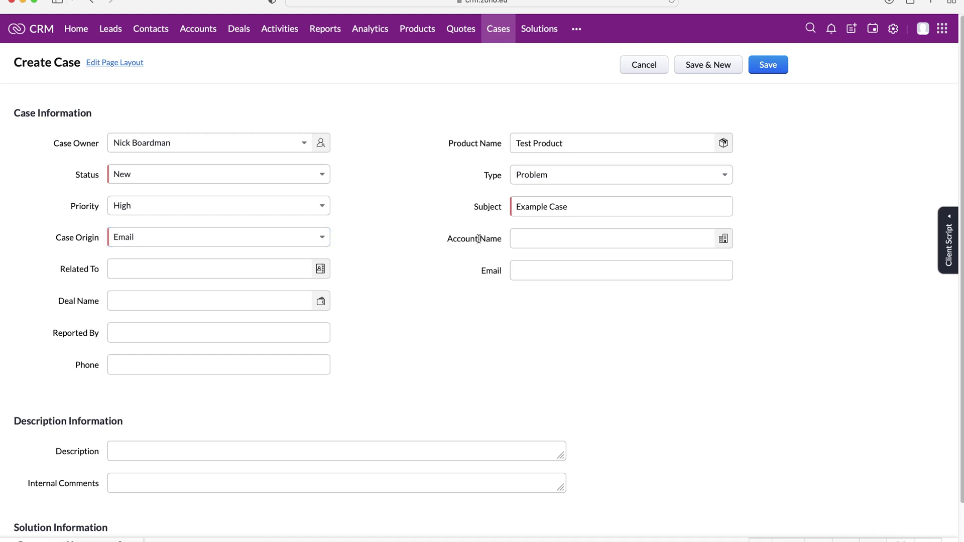
Link the case to the CRMCrew account in Account Name
{"action": "left_click", "coordinate": [527, 237]}
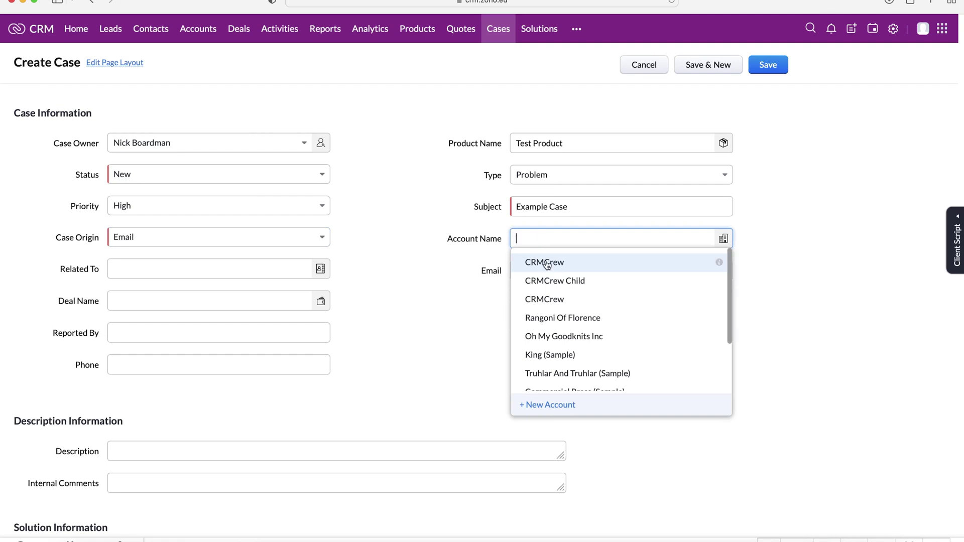
{"action": "left_click", "coordinate": [547, 263]}
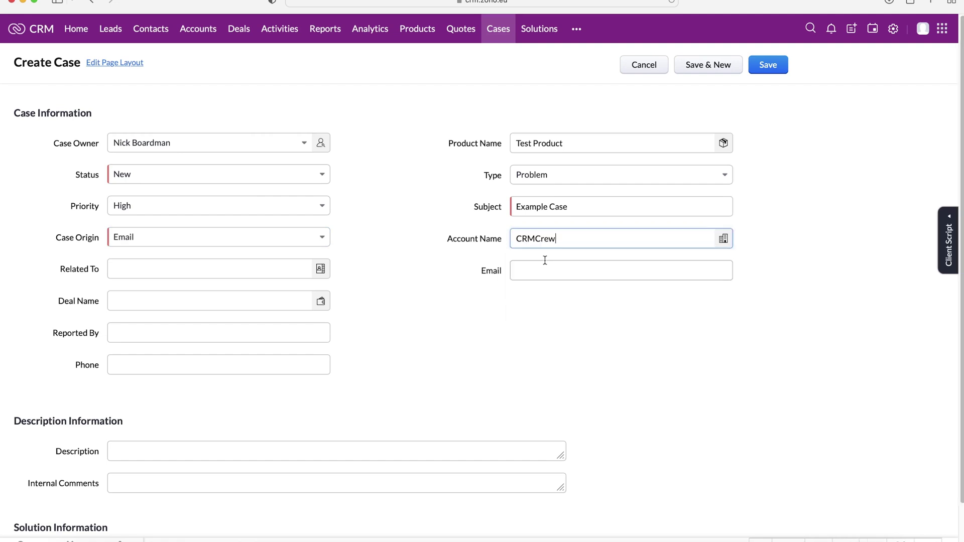
{"action": "left_click", "coordinate": [773, 242]}
{"action": "left_click", "coordinate": [193, 261]}
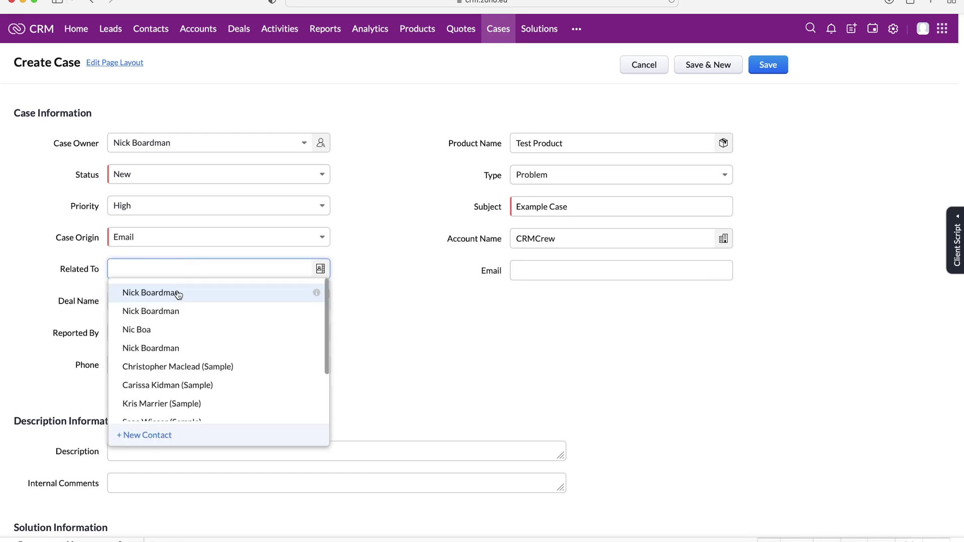
Relate the case to the CRMCrew contact, which auto-fills its e-mail address
{"action": "scroll", "coordinate": [177, 294], "scroll_direction": "down", "scroll_amount": 1}
{"action": "scroll", "coordinate": [175, 295], "scroll_direction": "up", "scroll_amount": 1}
{"action": "left_click", "coordinate": [174, 295]}
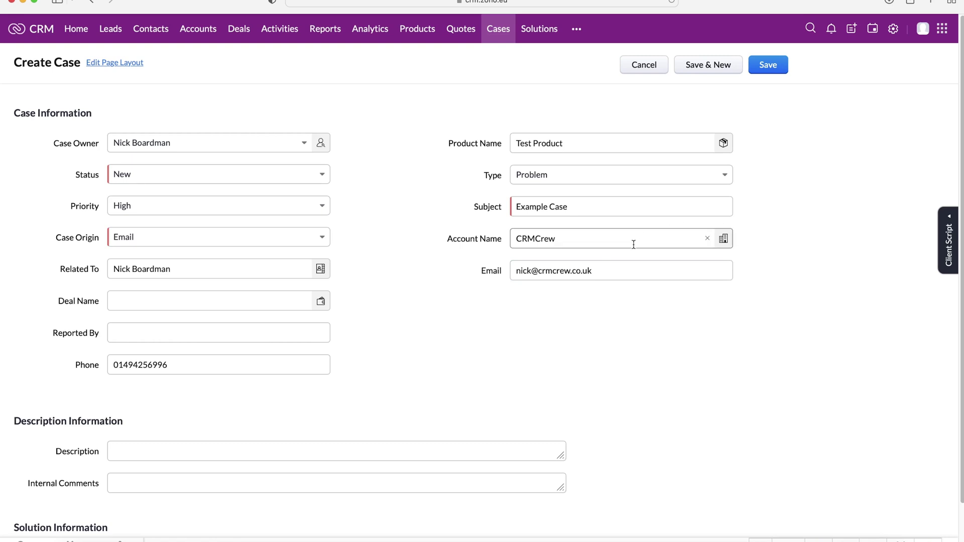
{"action": "left_click_drag", "start_coordinate": [600, 270], "coordinate": [505, 305]}
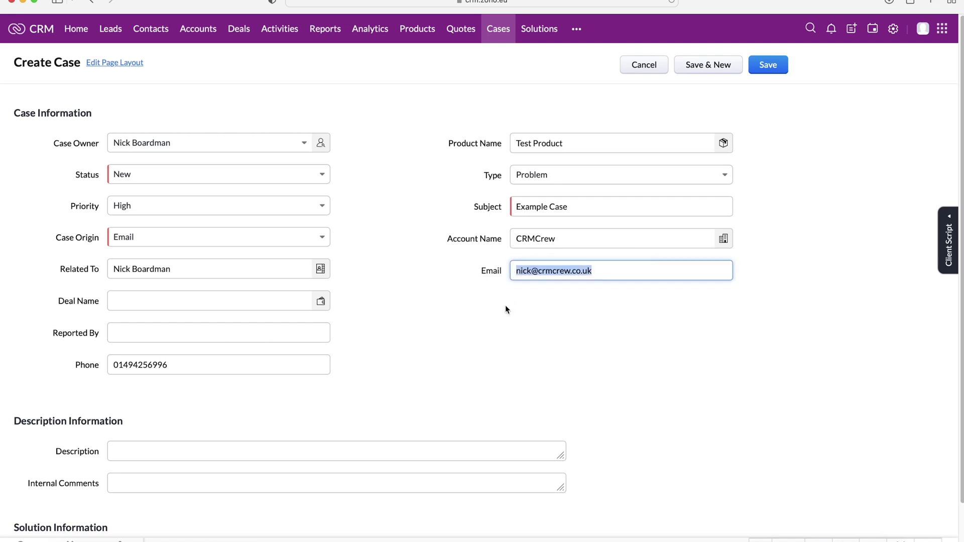
{"action": "left_click", "coordinate": [482, 304]}
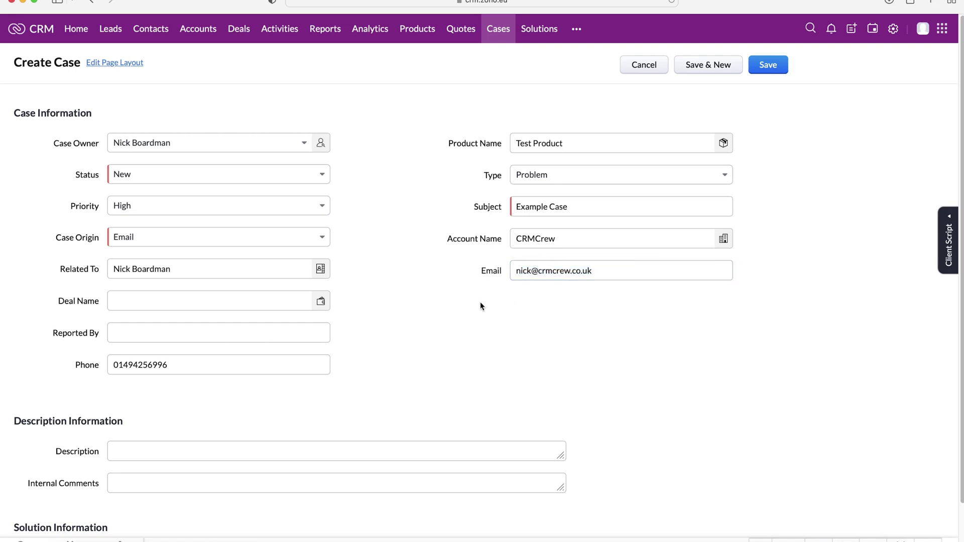
Leave Deal Name blank and move into the Reported By field
{"action": "left_click", "coordinate": [135, 303]}
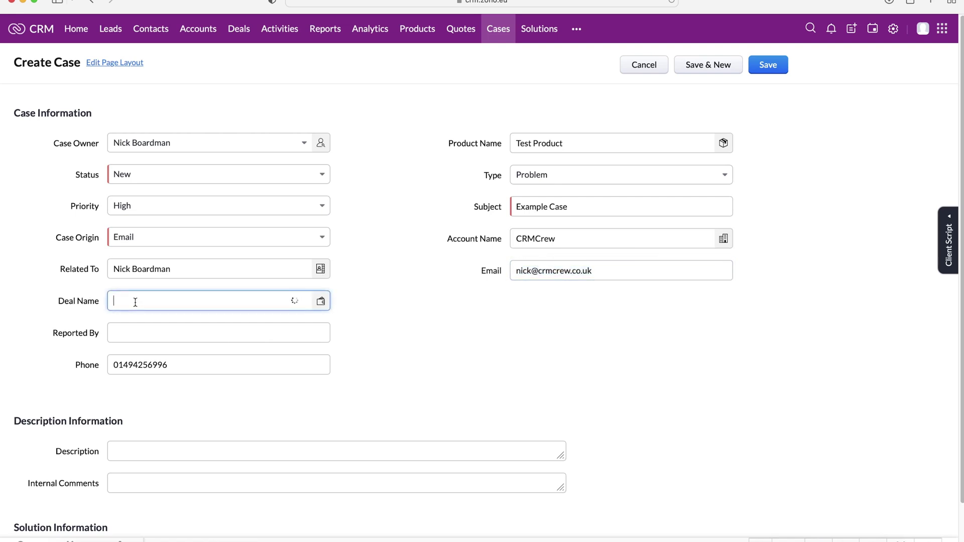
{"action": "left_click", "coordinate": [385, 306]}
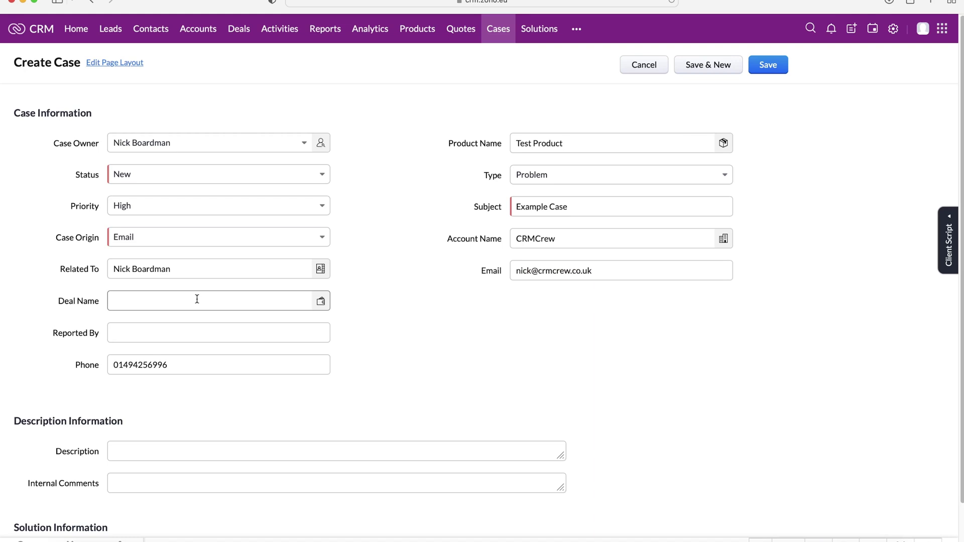
{"action": "left_click", "coordinate": [197, 299]}
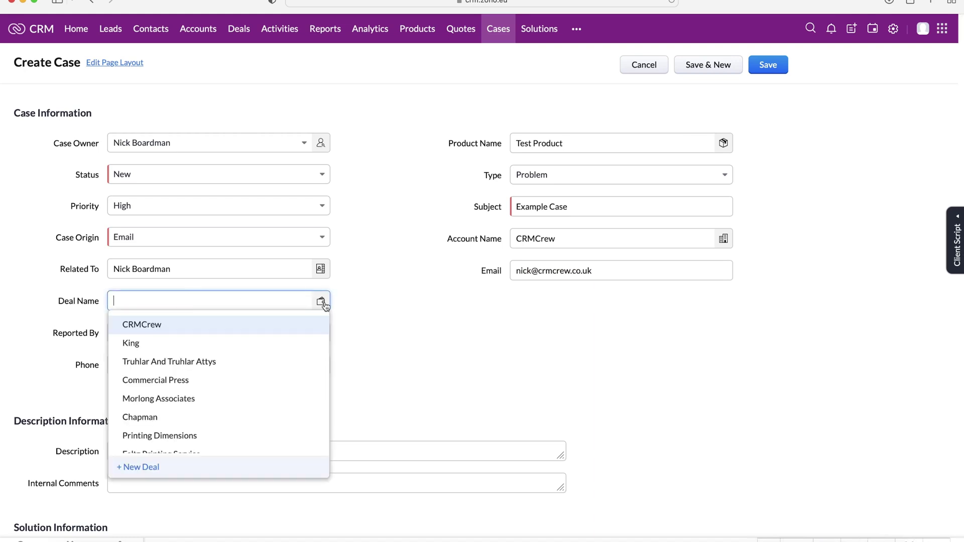
{"action": "left_click", "coordinate": [427, 329]}
{"action": "left_click", "coordinate": [238, 330]}
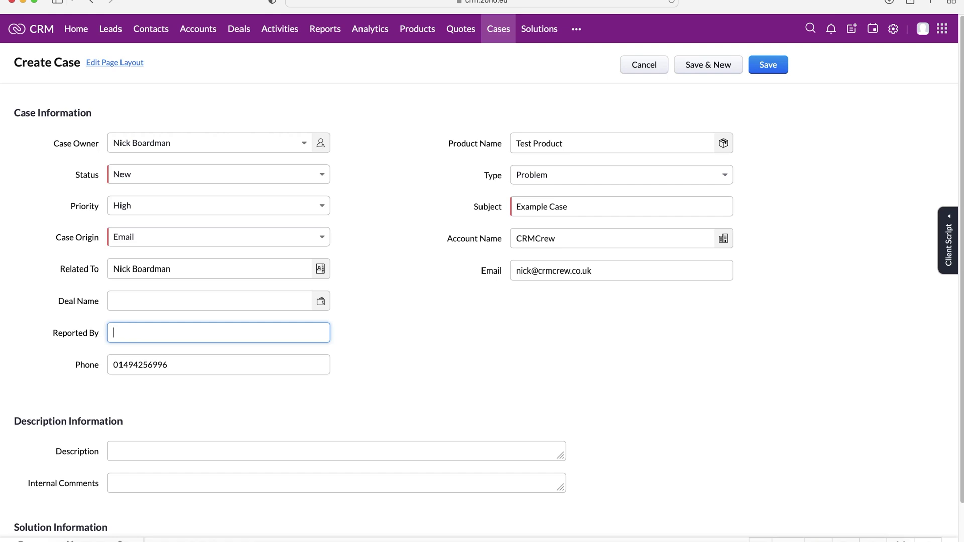
Enter the reporter's name in Reported By, leaving the phone number unchanged
{"action": "left_click", "coordinate": [453, 358]}
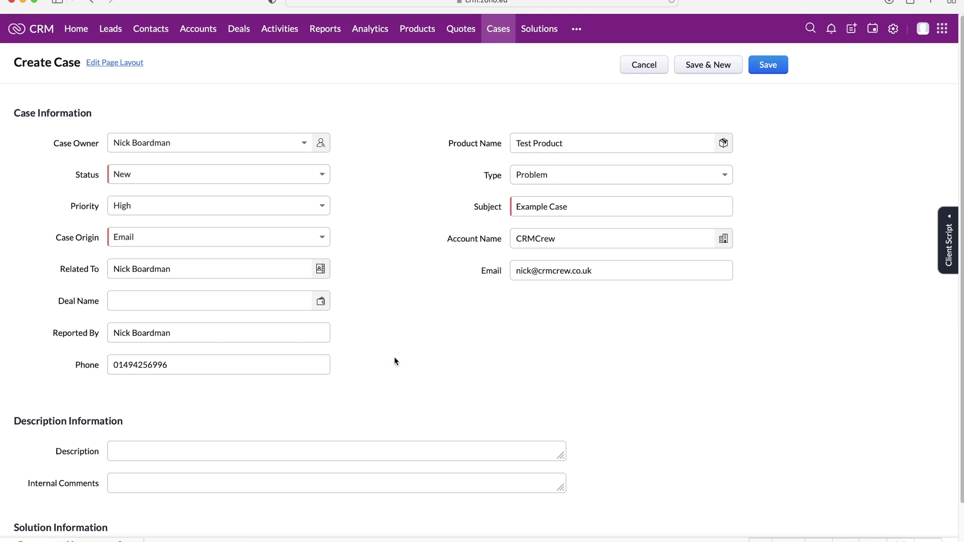
{"action": "double_click", "coordinate": [242, 367]}
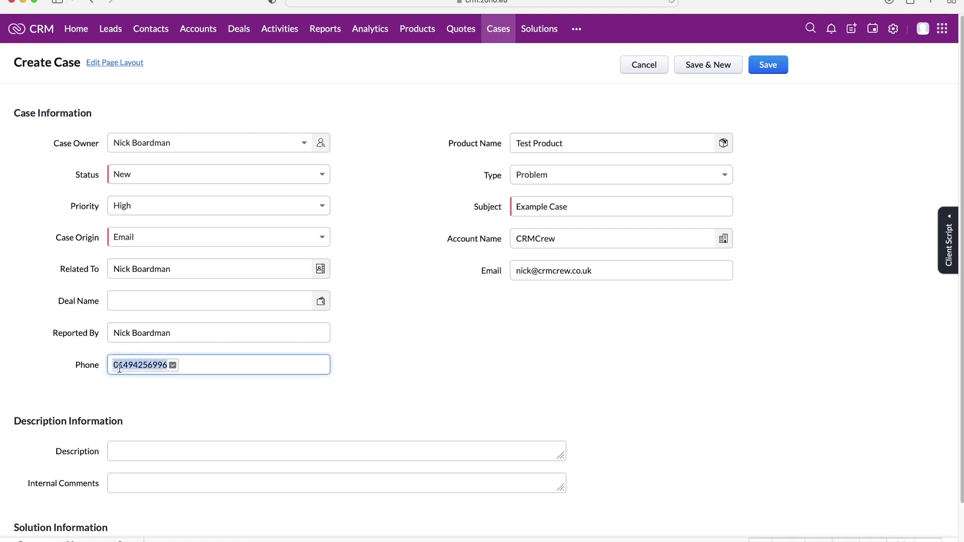
{"action": "left_click", "coordinate": [277, 372]}
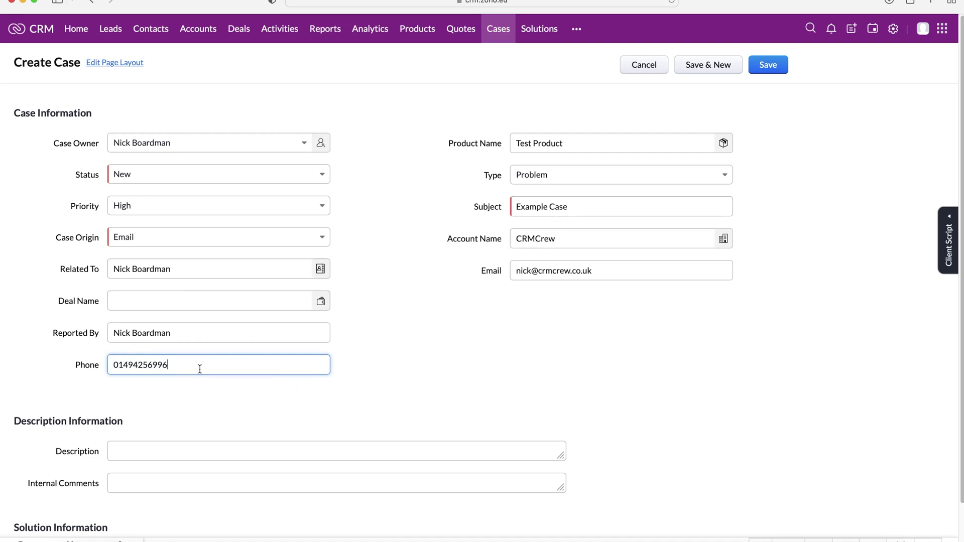
{"action": "left_click_drag", "start_coordinate": [200, 369], "coordinate": [85, 370]}
{"action": "left_click", "coordinate": [113, 370]}
{"action": "scroll", "coordinate": [387, 420], "scroll_direction": "down", "scroll_amount": 2}
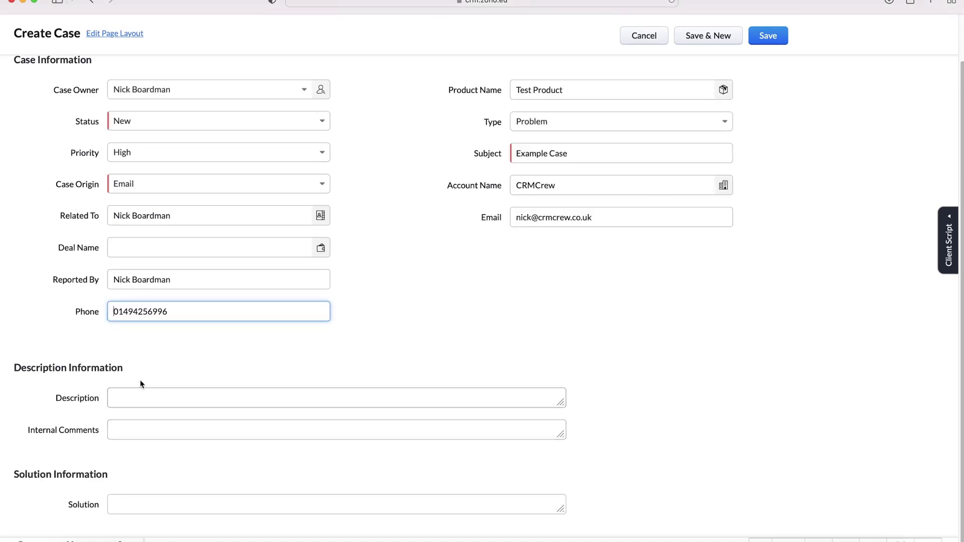
{"action": "left_click", "coordinate": [203, 350]}
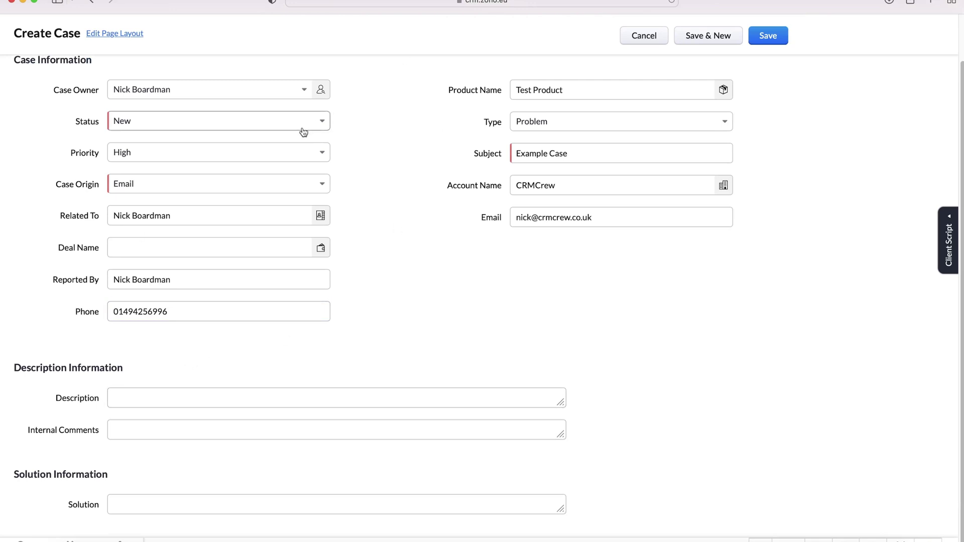
Set both Description and Internal Comments to 'Example', then return to the top of the form
{"action": "left_click", "coordinate": [125, 397]}
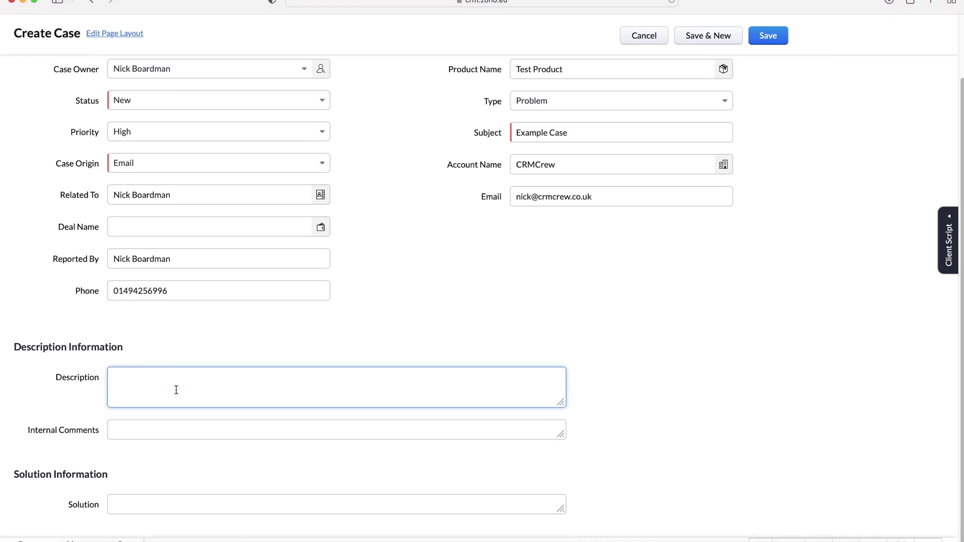
{"action": "scroll", "coordinate": [173, 388], "scroll_direction": "down", "scroll_amount": 1}
{"action": "left_click", "coordinate": [160, 430]}
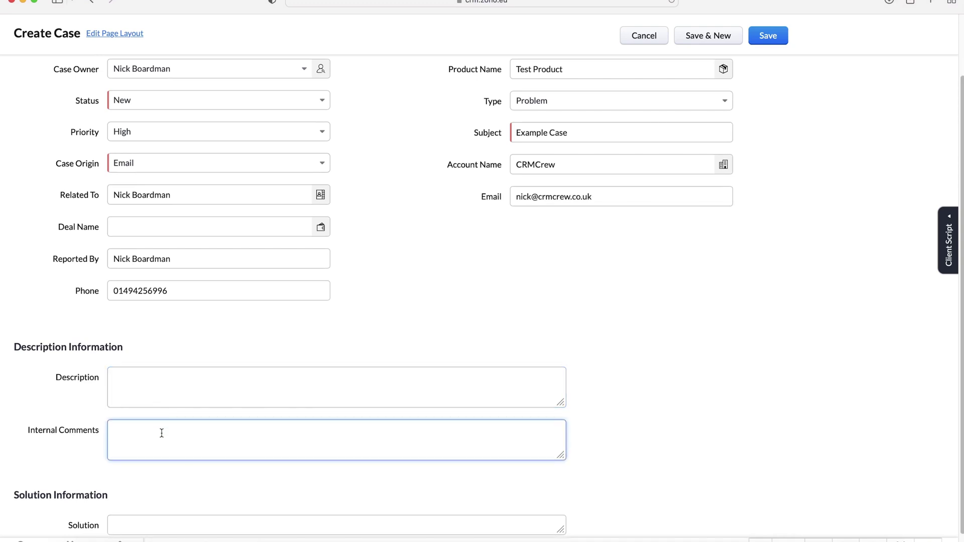
{"action": "left_click", "coordinate": [161, 387]}
{"action": "type", "text": "Example"}
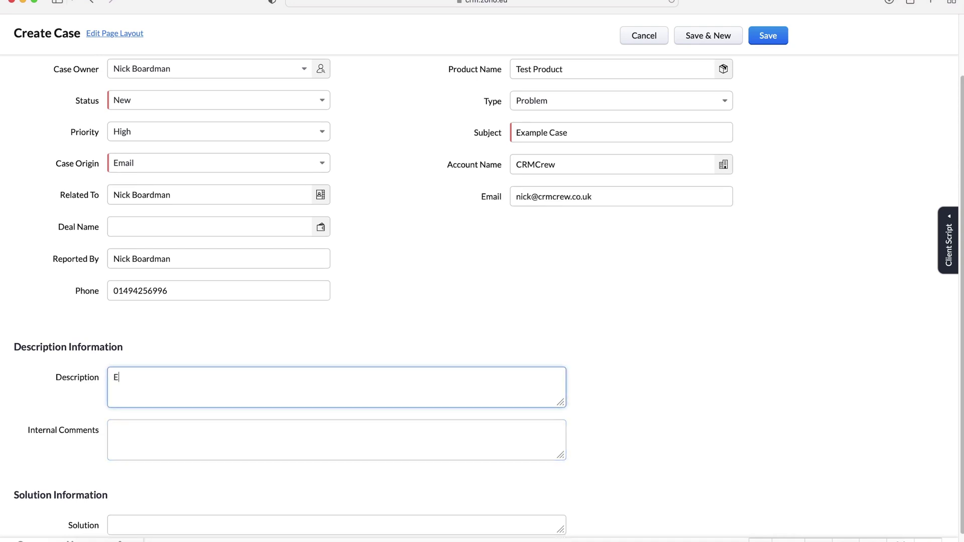
{"action": "key", "text": "Tab"}
{"action": "type", "text": "ExE"}
{"action": "key", "text": "BackSpace"}
{"action": "key", "text": "BackSpace"}
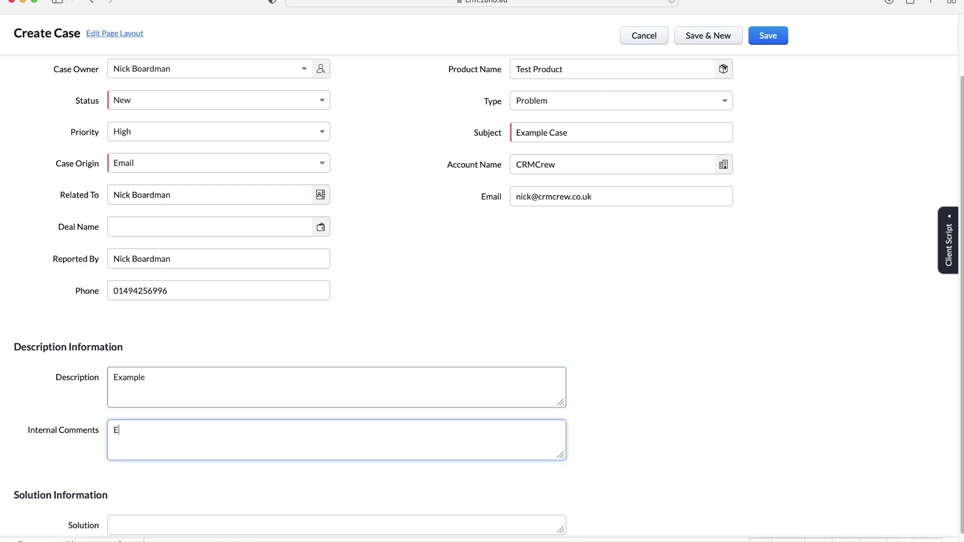
{"action": "type", "text": "xample"}
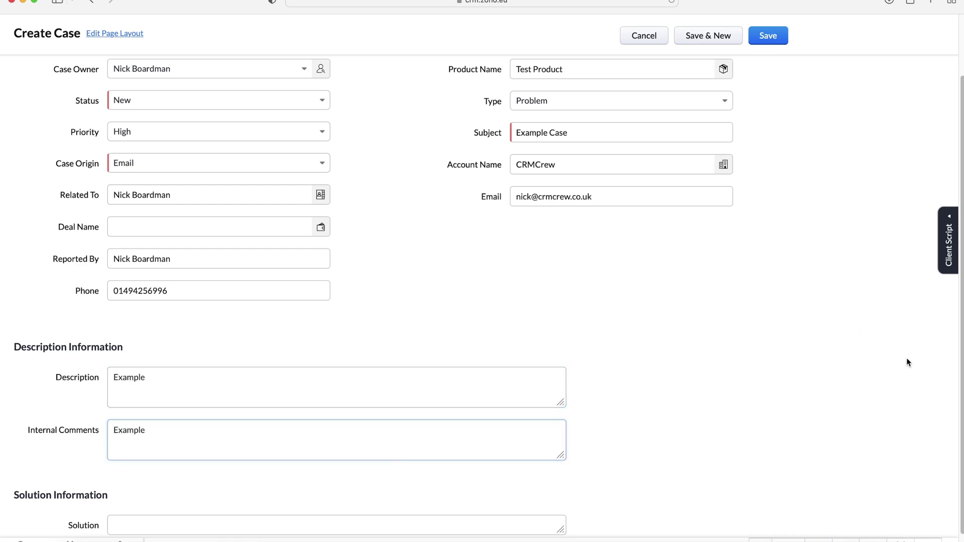
{"action": "scroll", "coordinate": [491, 443], "scroll_direction": "down", "scroll_amount": 1}
{"action": "left_click", "coordinate": [203, 531]}
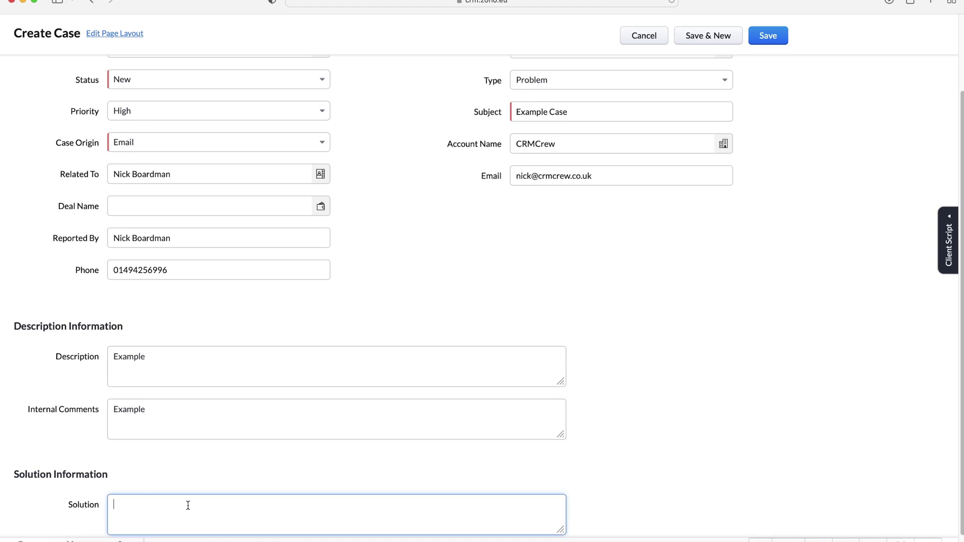
{"action": "scroll", "coordinate": [239, 471], "scroll_direction": "down", "scroll_amount": 1}
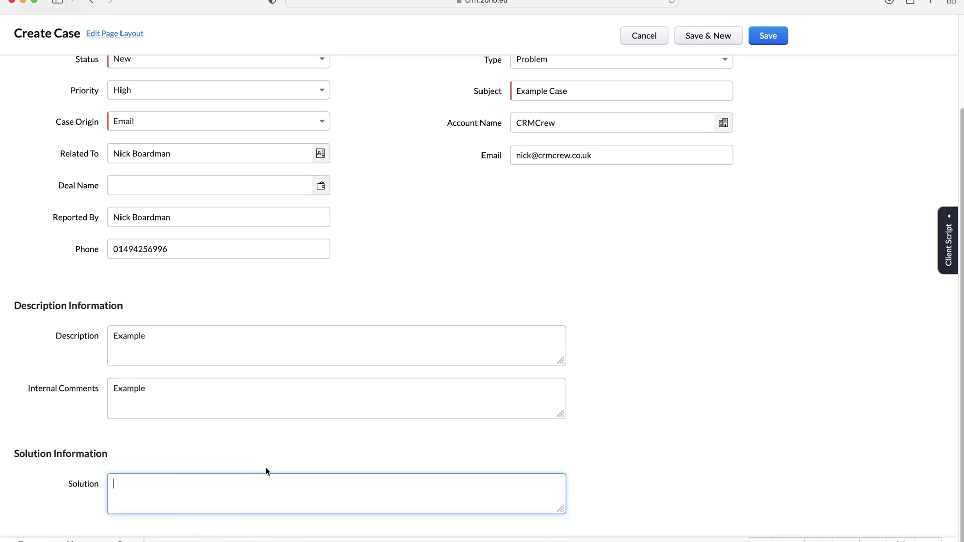
{"action": "scroll", "coordinate": [148, 452], "scroll_direction": "up", "scroll_amount": 5}
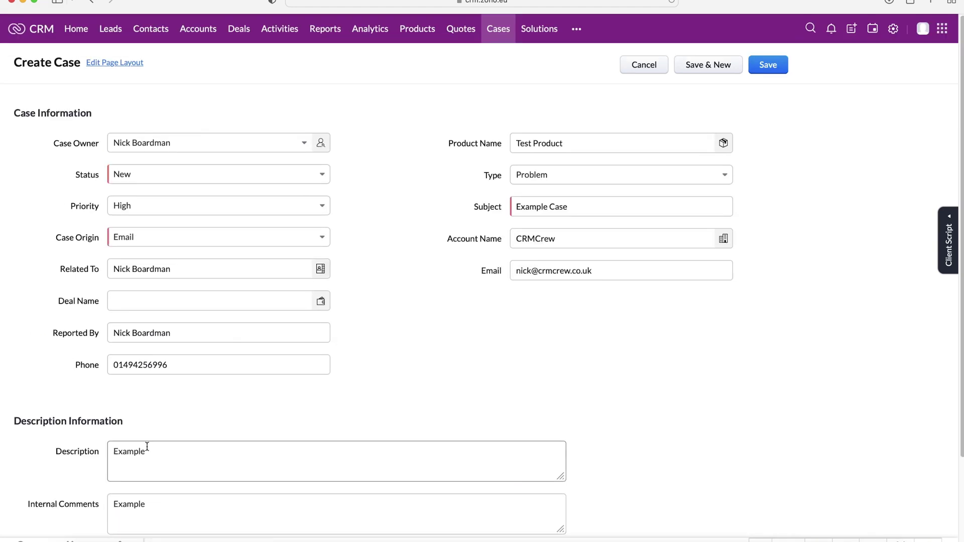
Save the Example Case record
{"action": "left_click", "coordinate": [767, 66]}
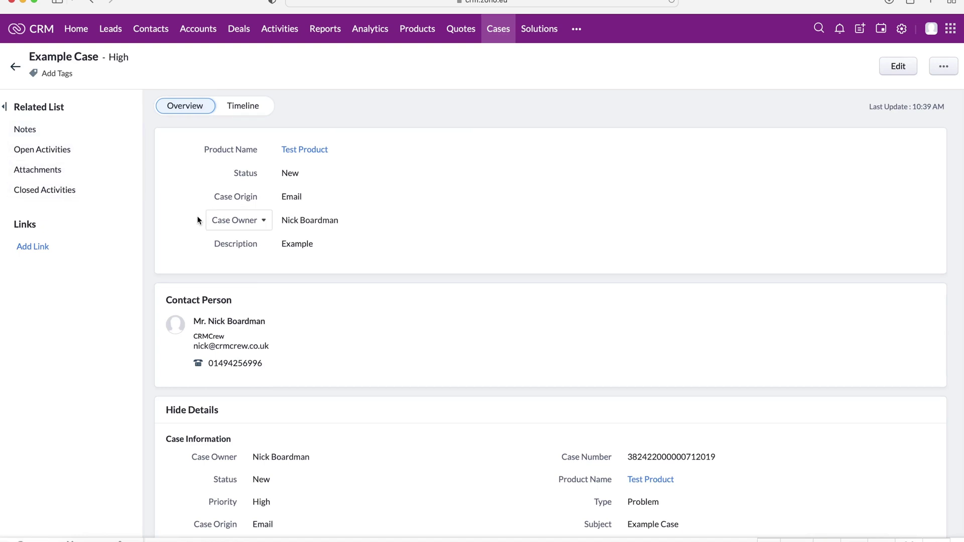
{"action": "scroll", "coordinate": [258, 220], "scroll_direction": "down", "scroll_amount": 12}
{"action": "scroll", "coordinate": [357, 236], "scroll_direction": "up", "scroll_amount": 2}
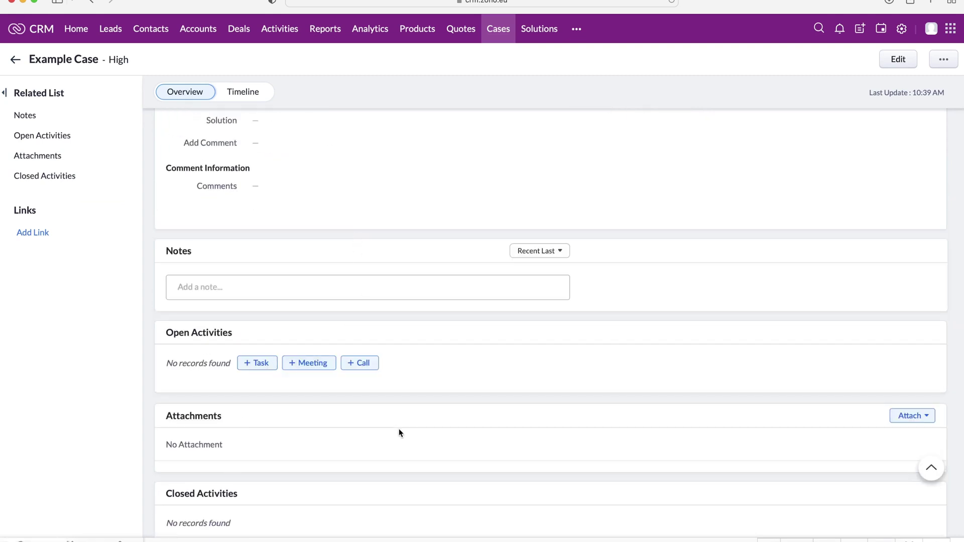
{"action": "scroll", "coordinate": [399, 430], "scroll_direction": "up", "scroll_amount": 12}
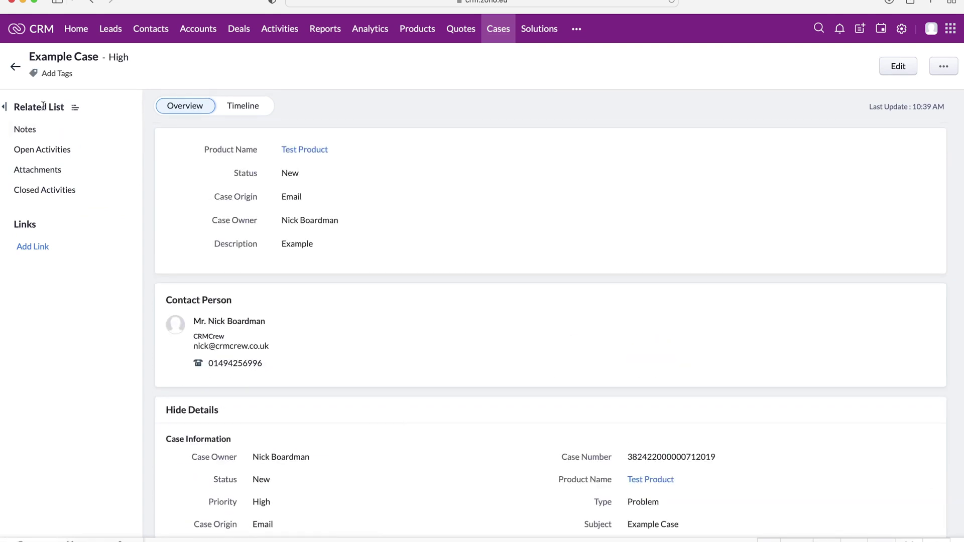
Return to All Cases and switch it to Kanban View
{"action": "left_click", "coordinate": [15, 67]}
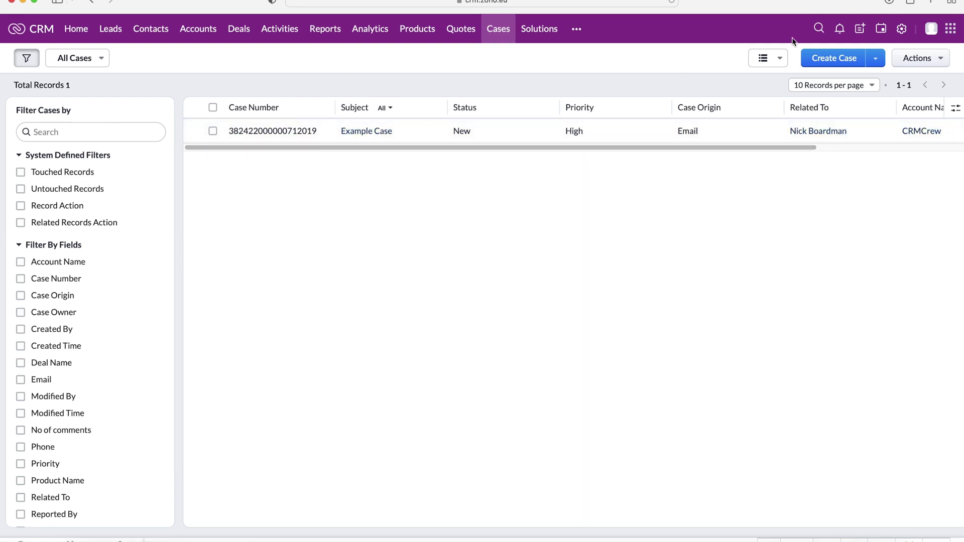
{"action": "left_click", "coordinate": [776, 58]}
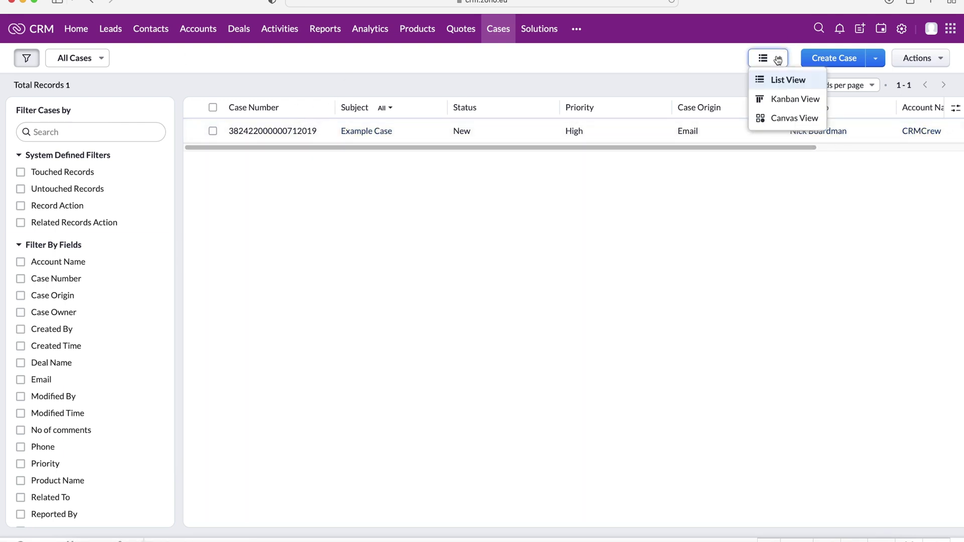
{"action": "left_click", "coordinate": [784, 100]}
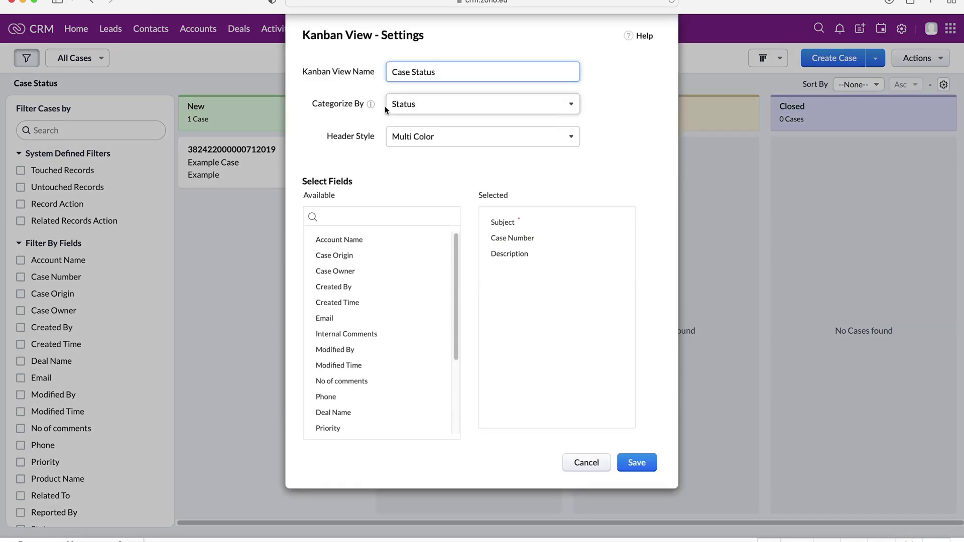
Add Email to the Kanban card fields, keeping the multi-colour headers, and save the settings
{"action": "left_click", "coordinate": [601, 64]}
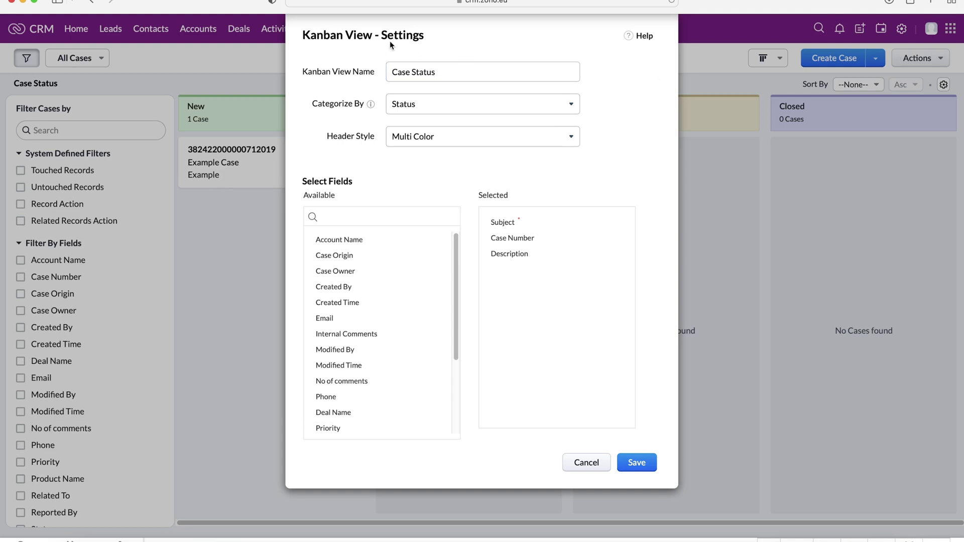
{"action": "left_click_drag", "start_coordinate": [441, 72], "coordinate": [374, 72]}
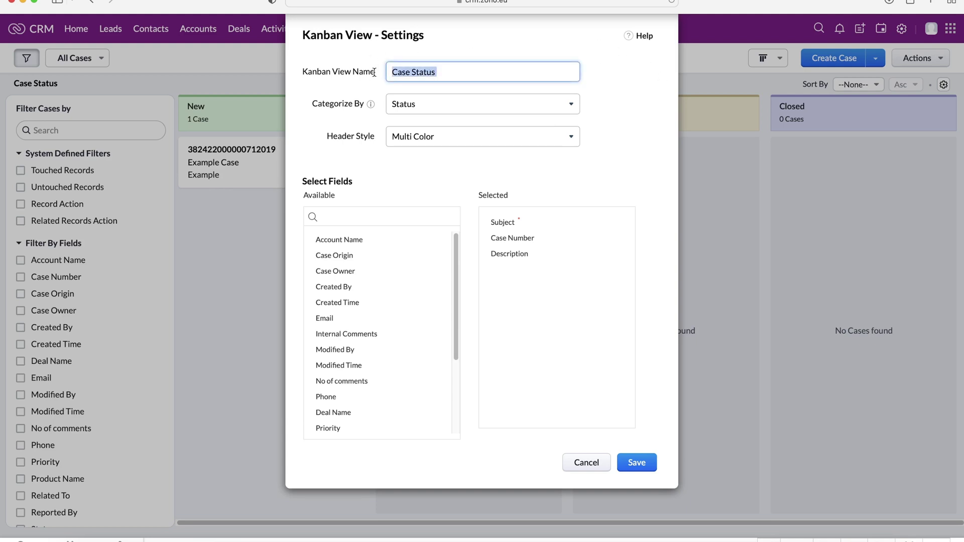
{"action": "left_click", "coordinate": [437, 108]}
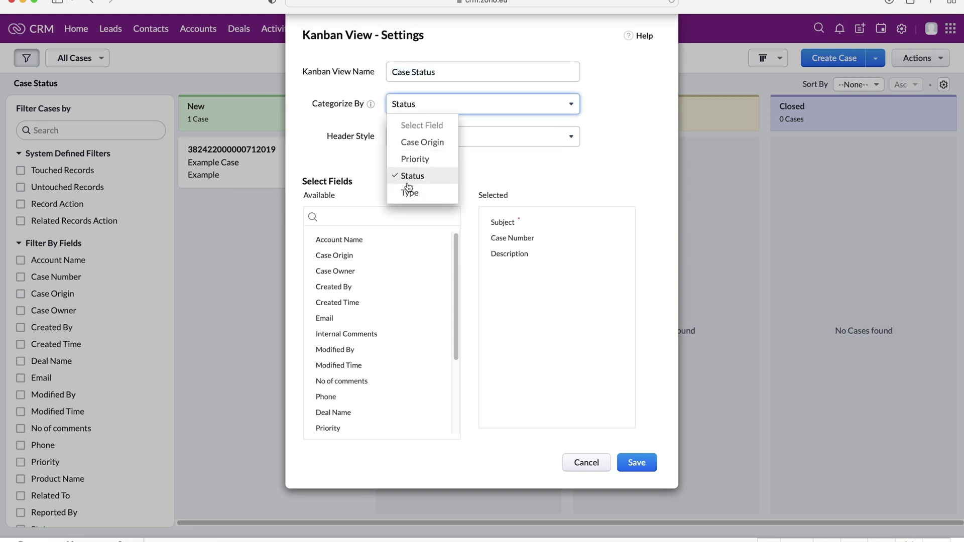
{"action": "left_click", "coordinate": [389, 141]}
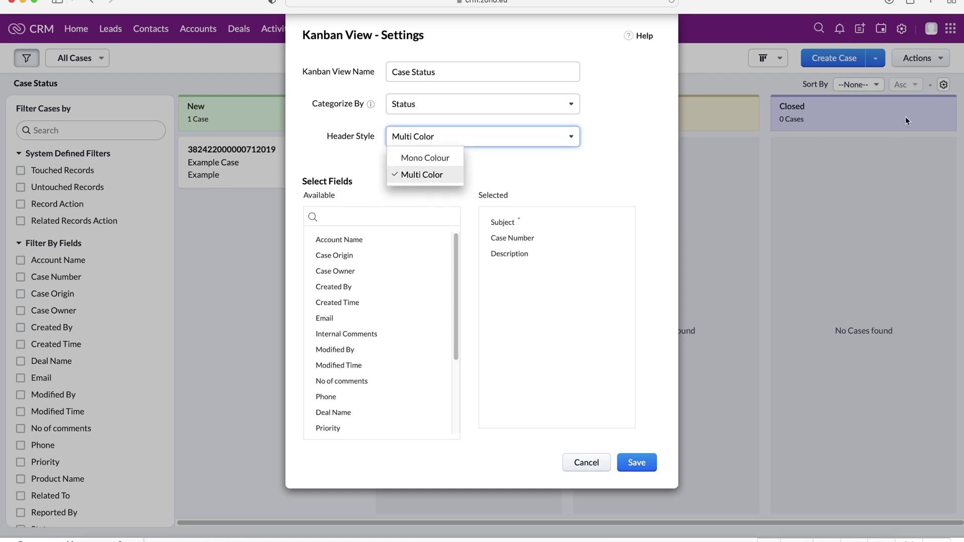
{"action": "left_click", "coordinate": [623, 130]}
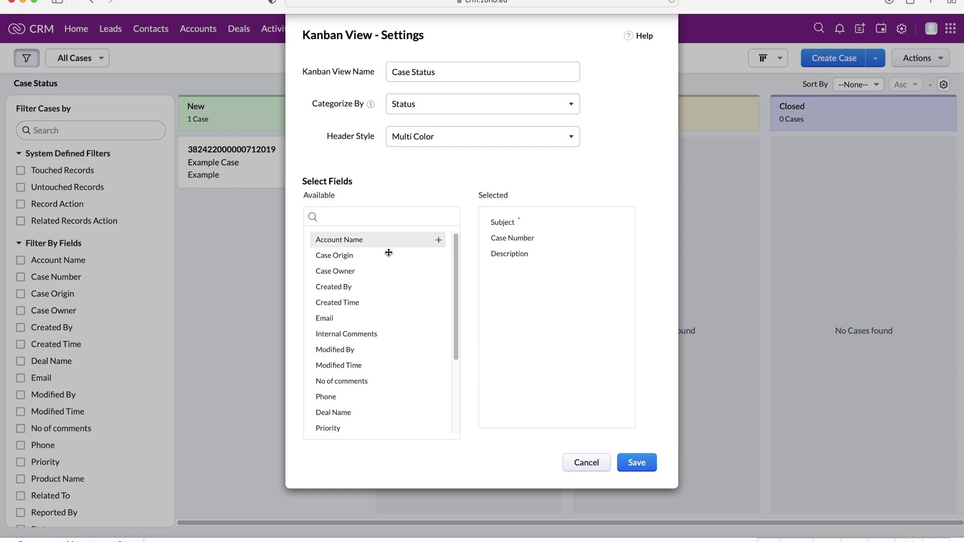
{"action": "left_click_drag", "start_coordinate": [351, 316], "coordinate": [525, 277]}
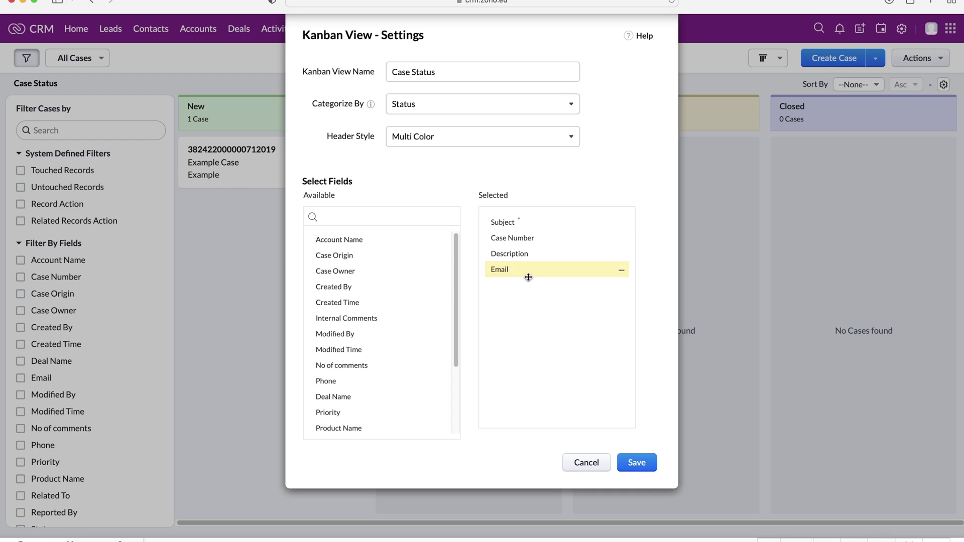
{"action": "left_click", "coordinate": [636, 463]}
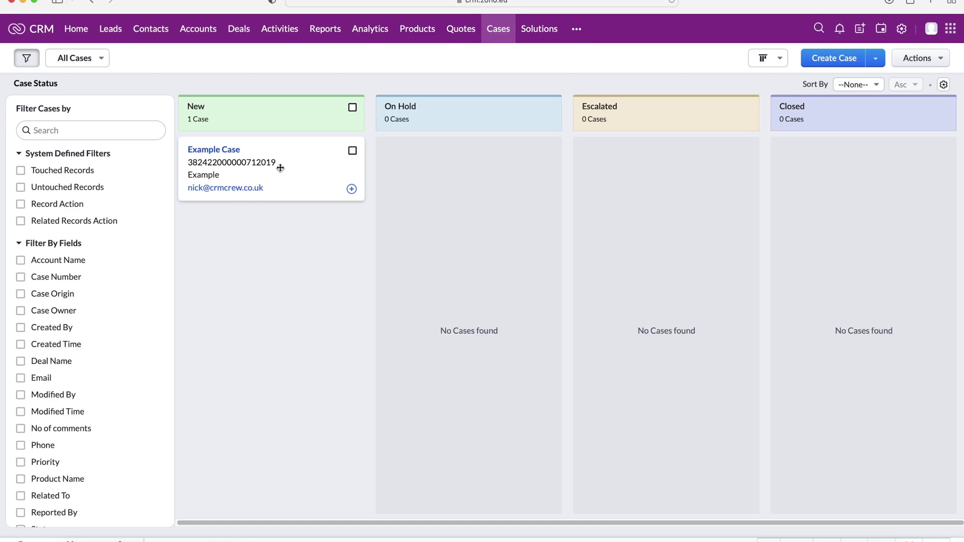
Drag the Example Case card from the New column into On Hold
{"action": "left_click", "coordinate": [771, 57]}
{"action": "left_click", "coordinate": [523, 70]}
{"action": "left_click_drag", "start_coordinate": [227, 155], "coordinate": [475, 179]}
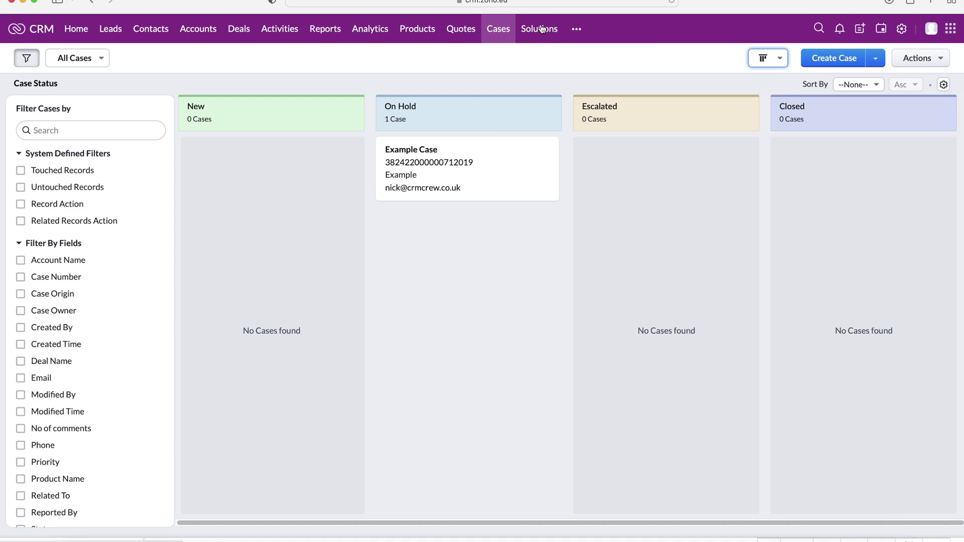
{"action": "left_click", "coordinate": [577, 29]}
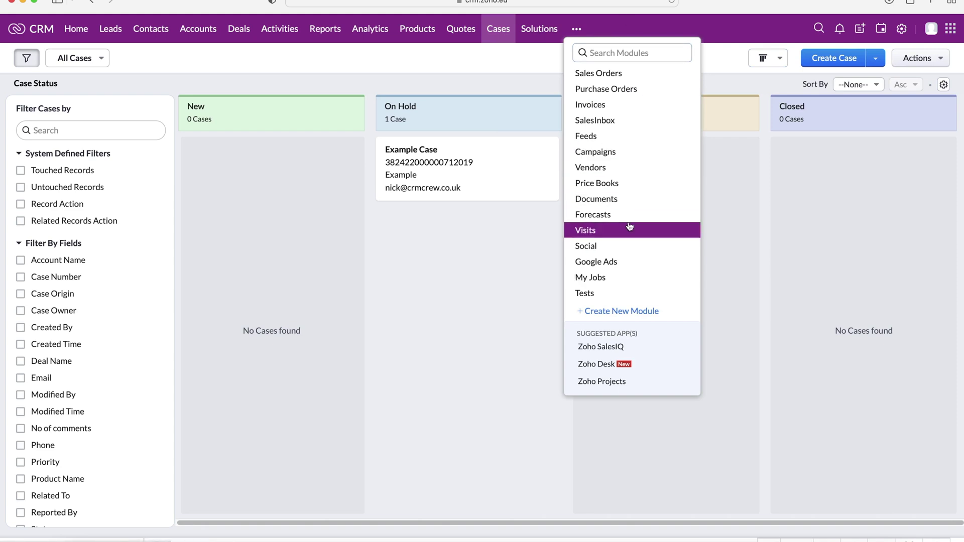
Choose Solutions from the more-modules menu to open the empty Solutions list
{"action": "left_click", "coordinate": [539, 28]}
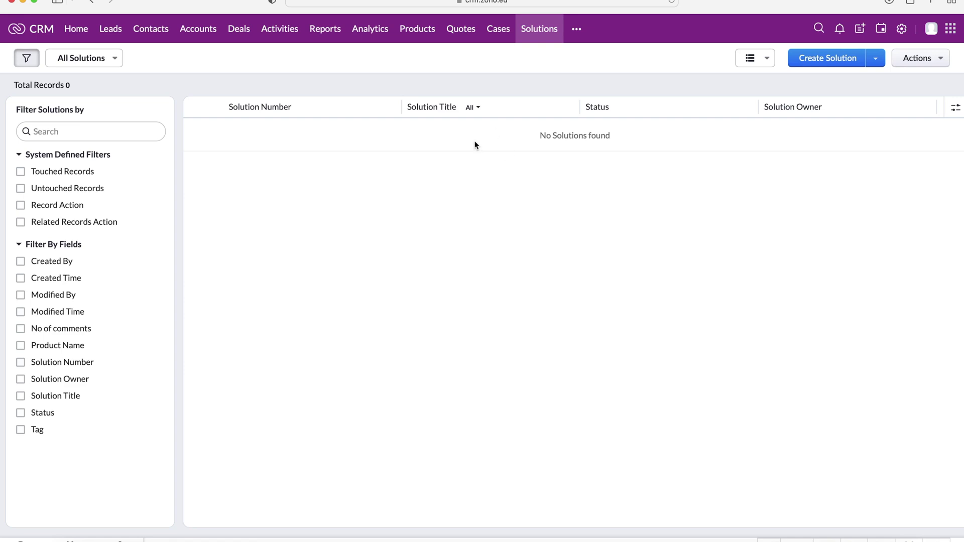
Start a new solution and title it 'Example Solution'
{"action": "left_click", "coordinate": [826, 57]}
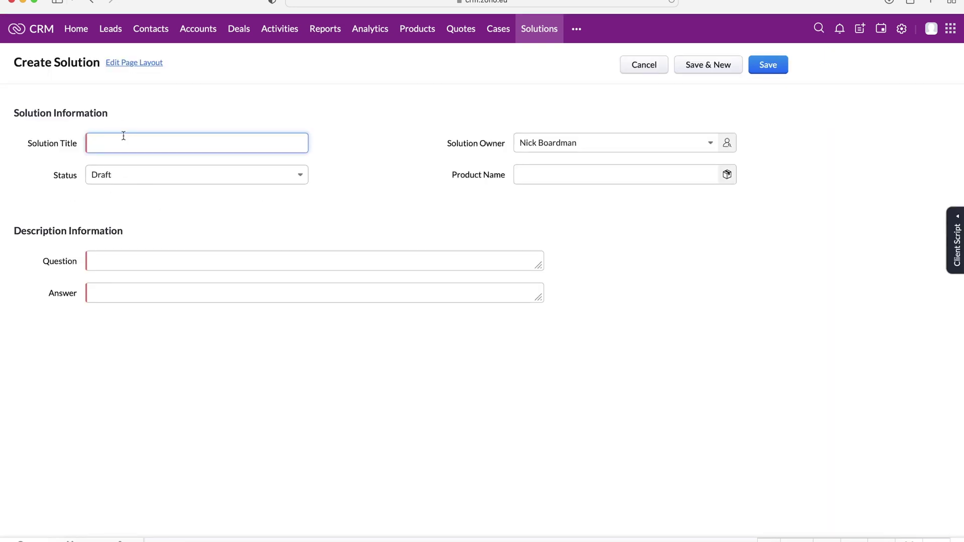
{"action": "type", "text": "Example Solution"}
{"action": "left_click", "coordinate": [377, 127]}
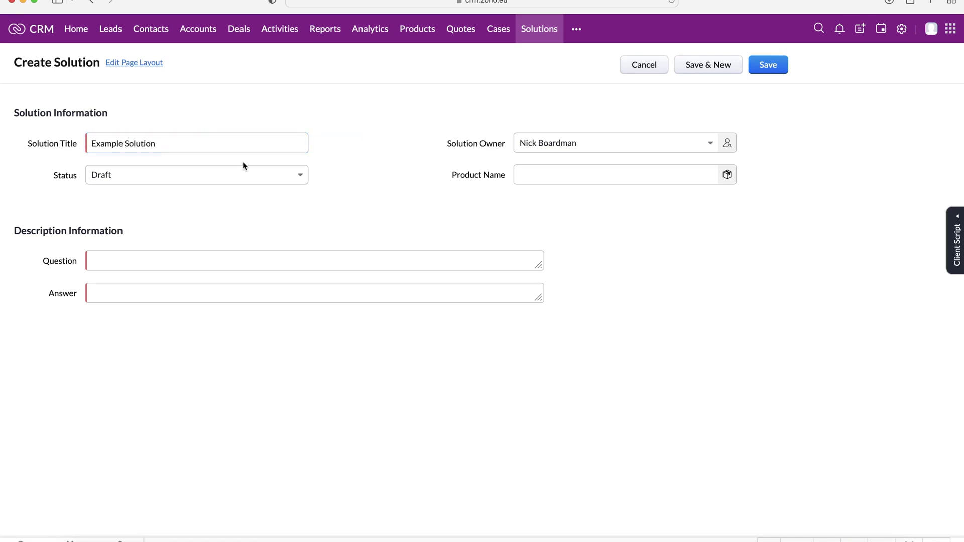
{"action": "left_click", "coordinate": [194, 146]}
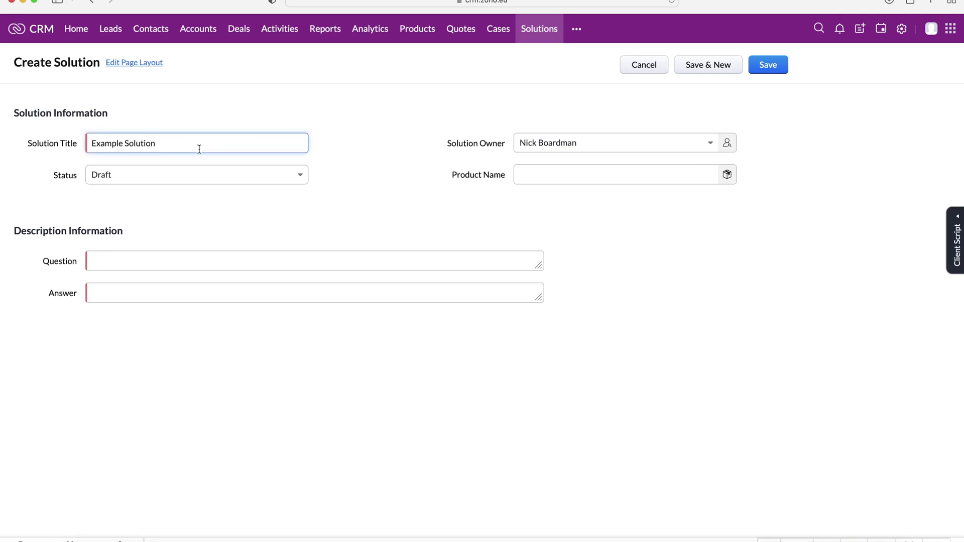
{"action": "key", "text": "Up"}
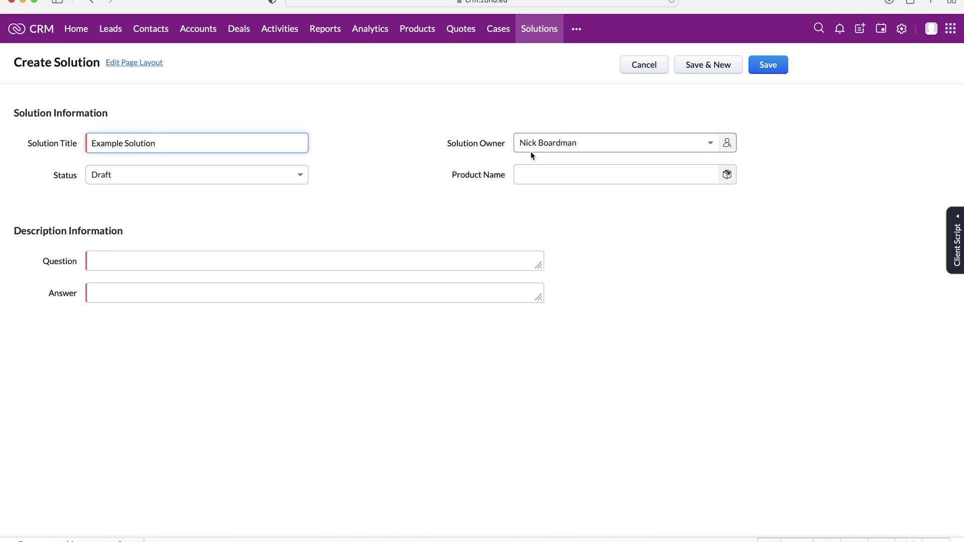
Set the solution status to Reviewed and the product name to Test Product
{"action": "left_click", "coordinate": [243, 176]}
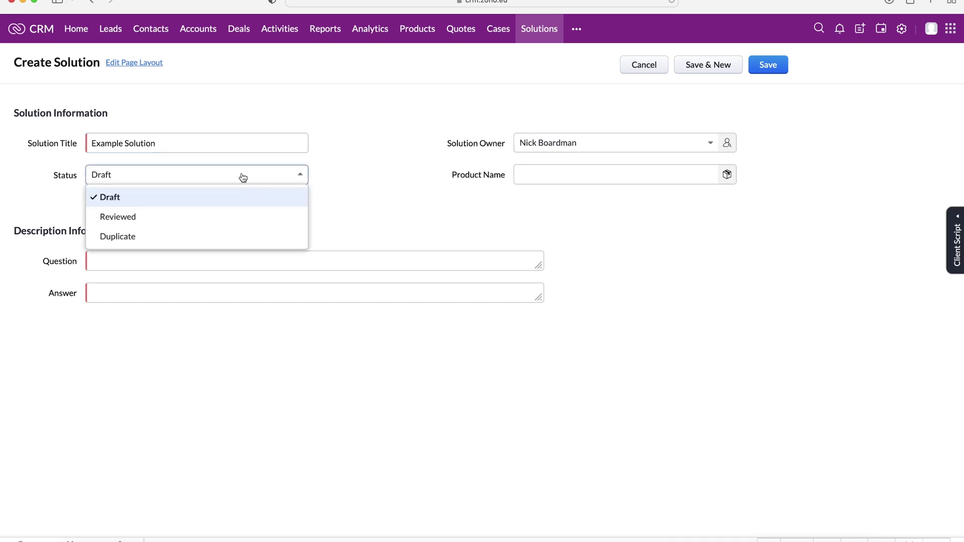
{"action": "left_click", "coordinate": [236, 173]}
{"action": "left_click", "coordinate": [217, 177]}
{"action": "left_click", "coordinate": [162, 219]}
{"action": "left_click", "coordinate": [565, 173]}
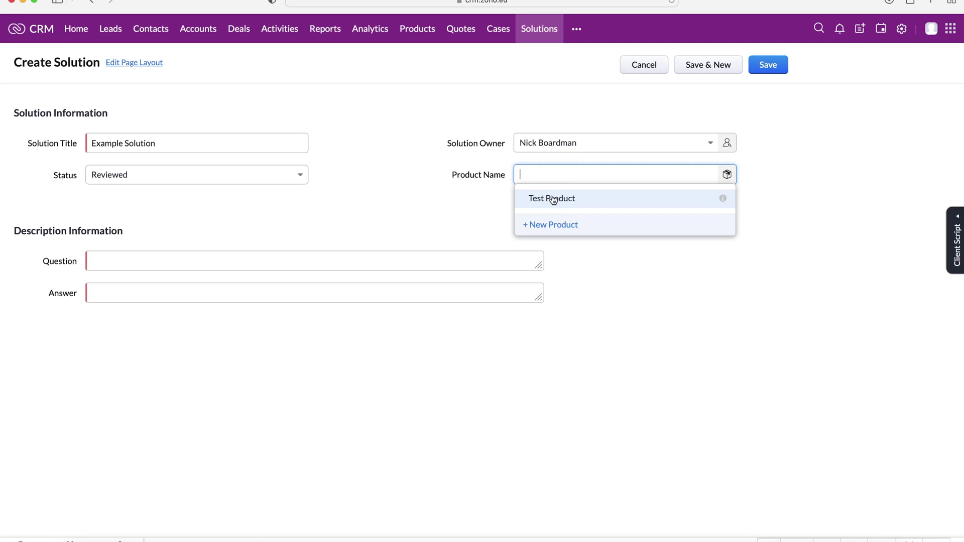
{"action": "left_click", "coordinate": [553, 199]}
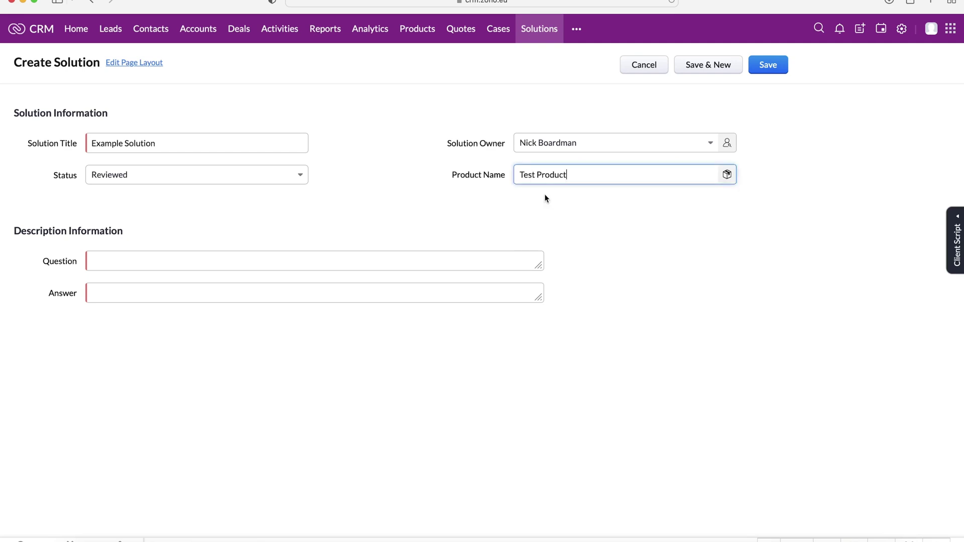
{"action": "left_click", "coordinate": [429, 190]}
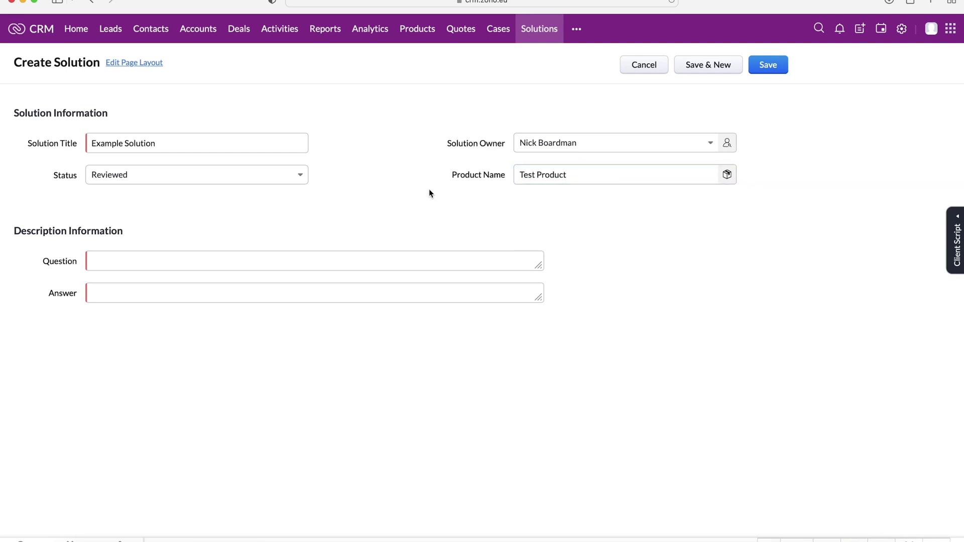
{"action": "left_click", "coordinate": [172, 267]}
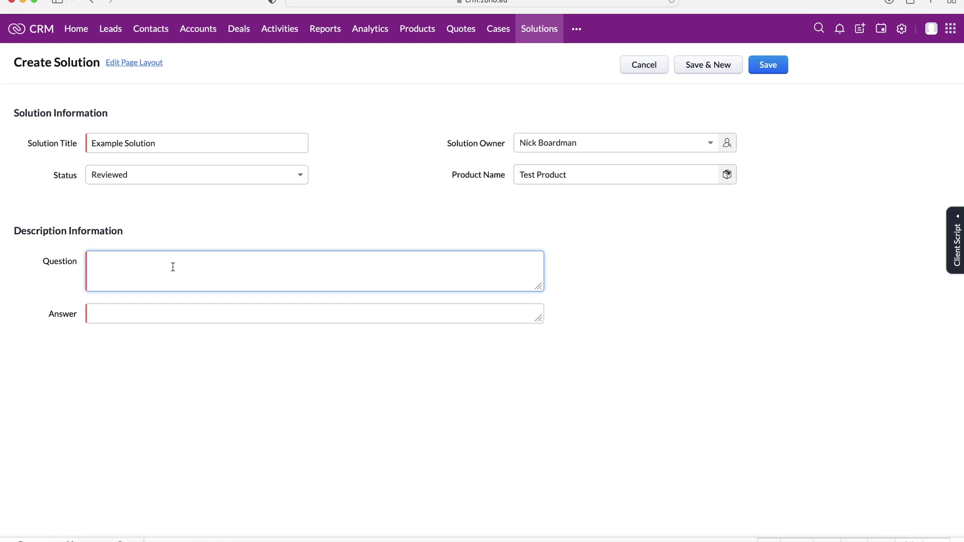
Enter 'Example' in both the Question and Answer fields
{"action": "left_click", "coordinate": [142, 306]}
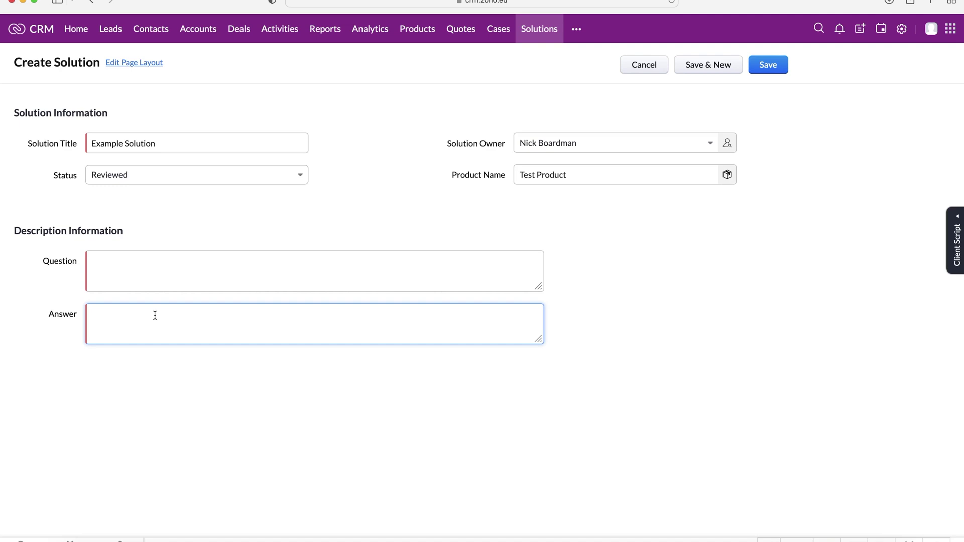
{"action": "left_click", "coordinate": [192, 271]}
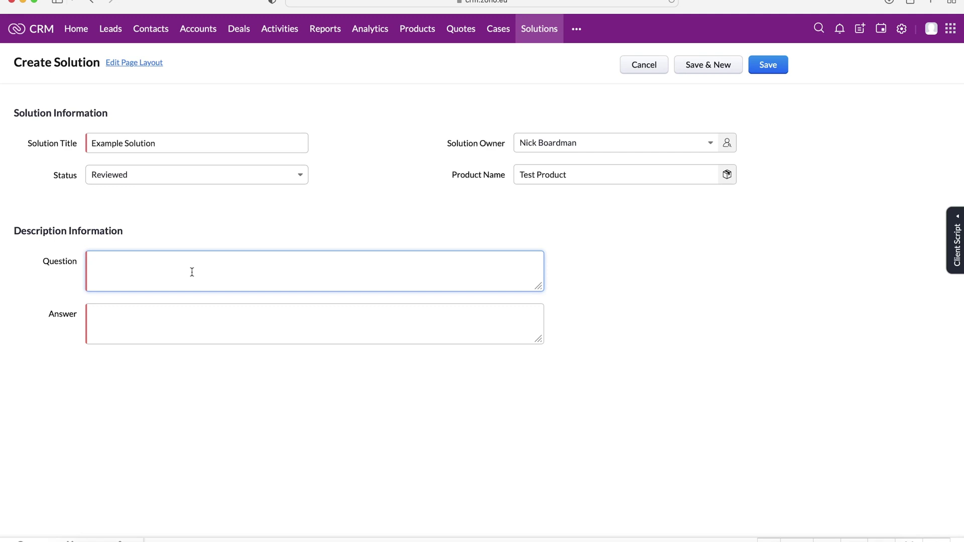
{"action": "type", "text": "Example"}
{"action": "left_click", "coordinate": [91, 314]}
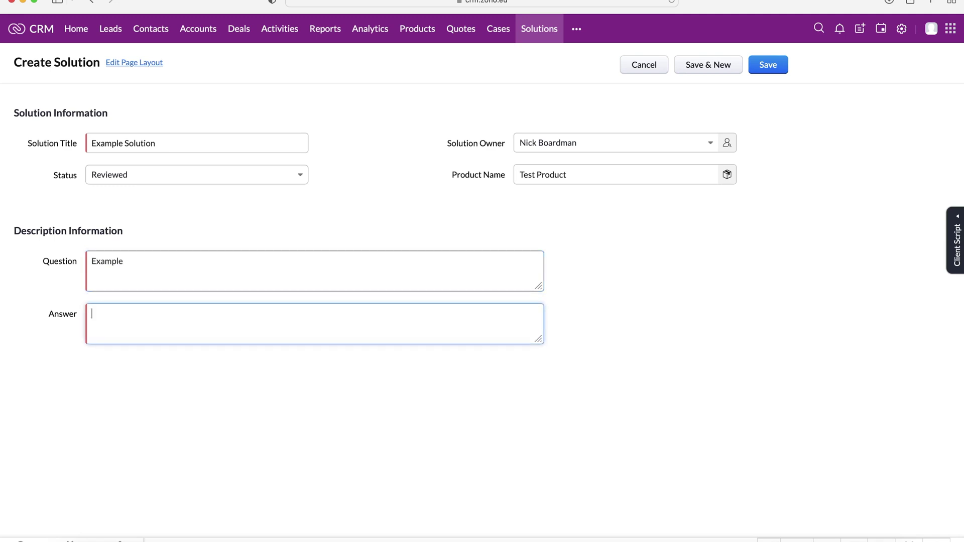
{"action": "type", "text": "Example"}
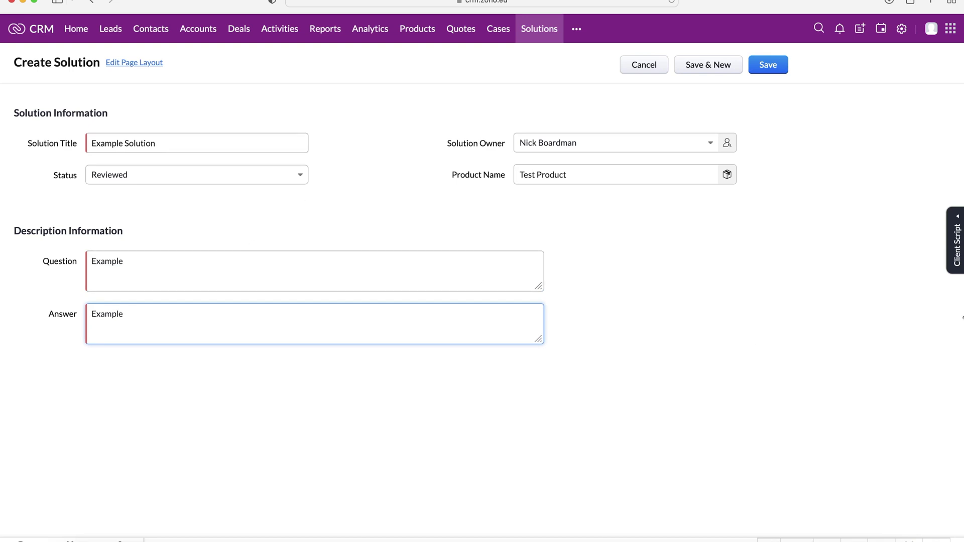
Check the answer text and save the Example Solution record
{"action": "left_click", "coordinate": [937, 309]}
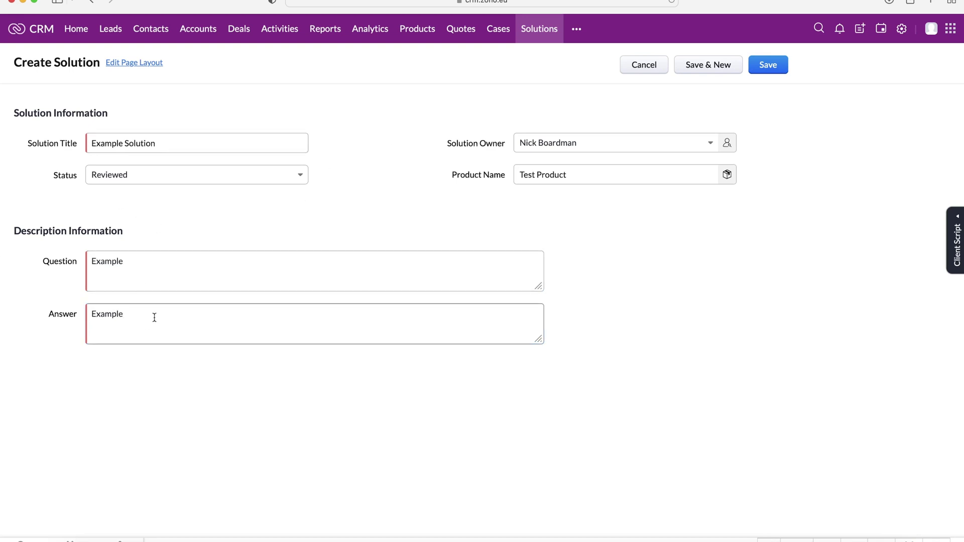
{"action": "left_click", "coordinate": [144, 270]}
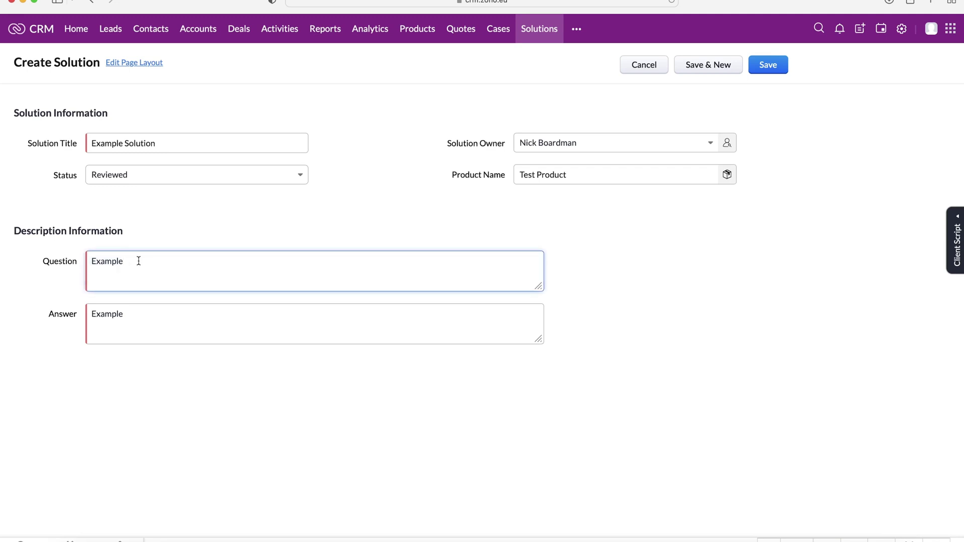
{"action": "left_click", "coordinate": [159, 314]}
{"action": "key", "text": "super+a"}
{"action": "left_click", "coordinate": [648, 323]}
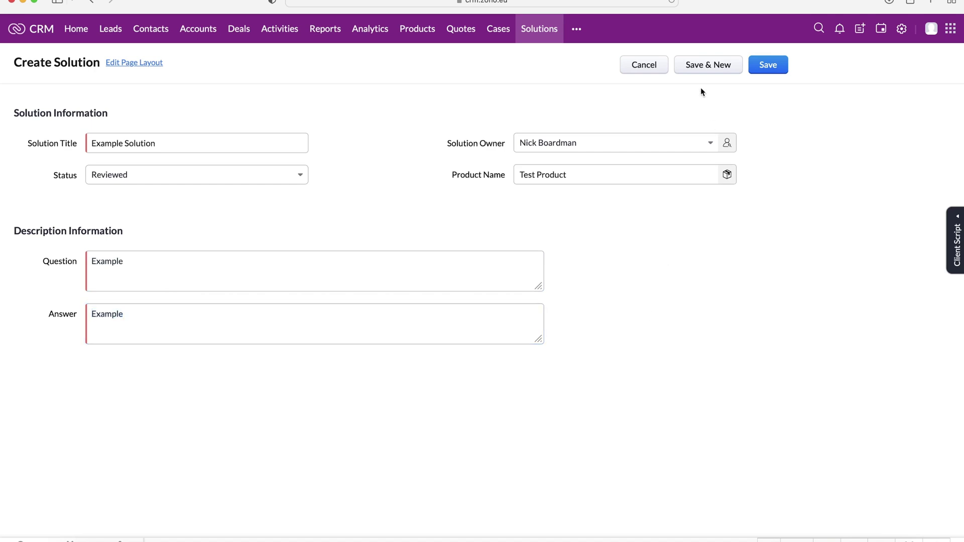
{"action": "left_click", "coordinate": [774, 67]}
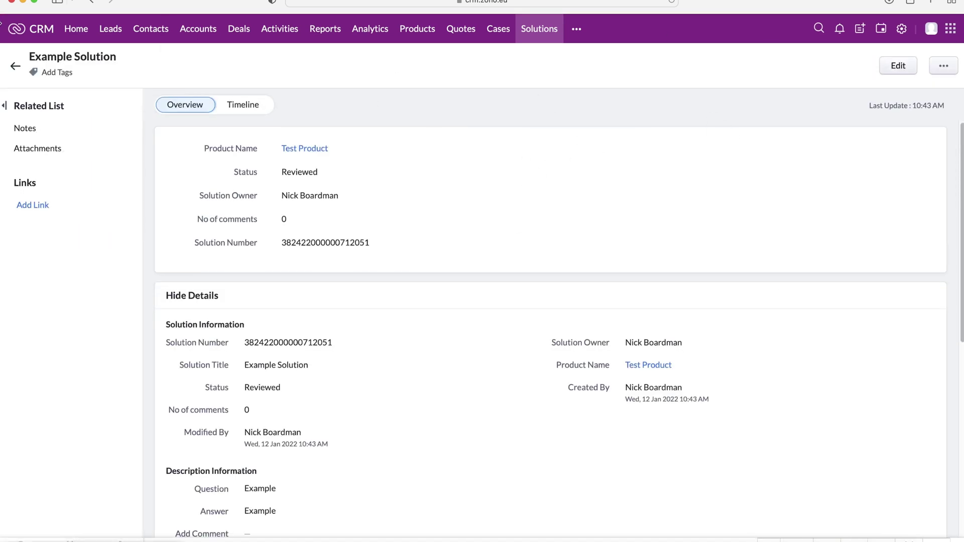
Go back to the Solutions list, now showing Example Solution with status Reviewed
{"action": "left_click", "coordinate": [15, 65]}
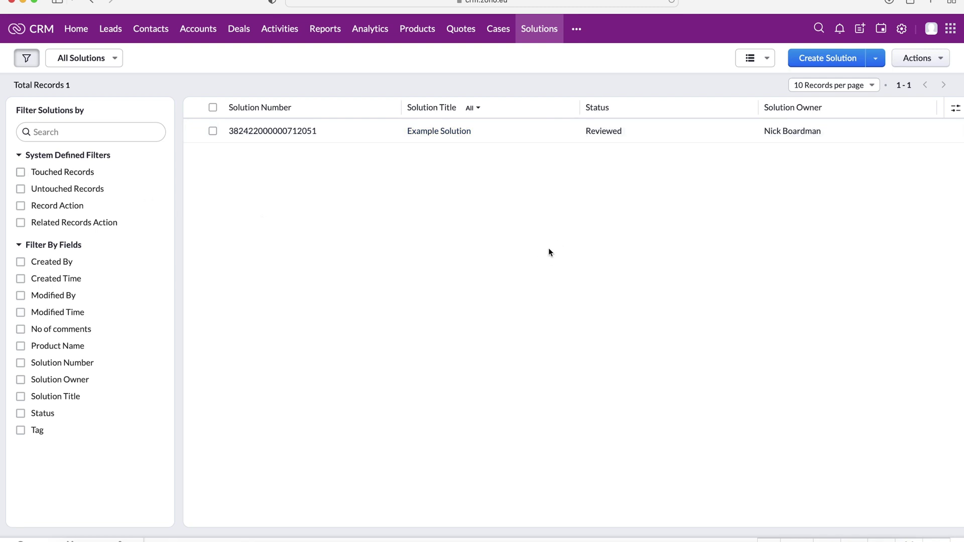
On the Cases board, move the Example Case card to Closed, then switch to List View
{"action": "left_click", "coordinate": [497, 28]}
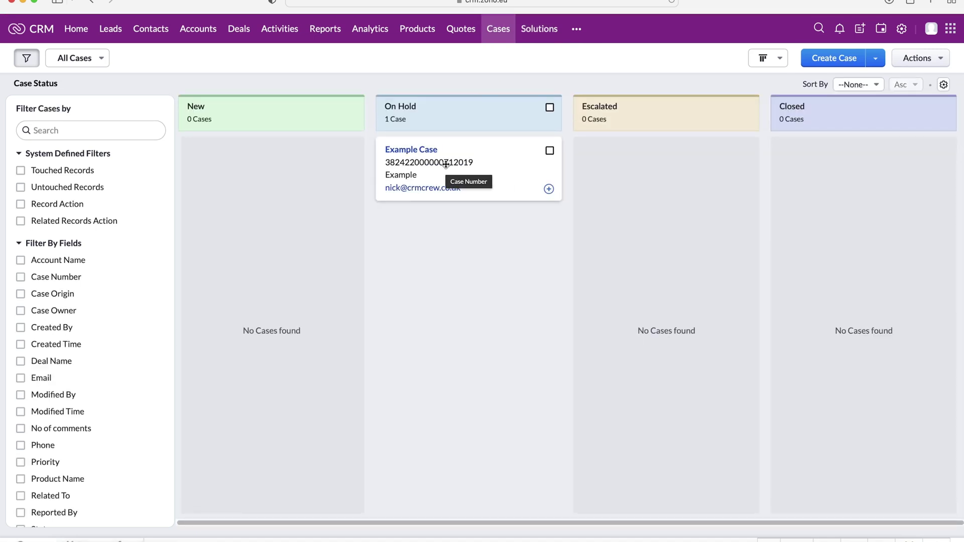
{"action": "left_click_drag", "start_coordinate": [452, 165], "coordinate": [854, 175]}
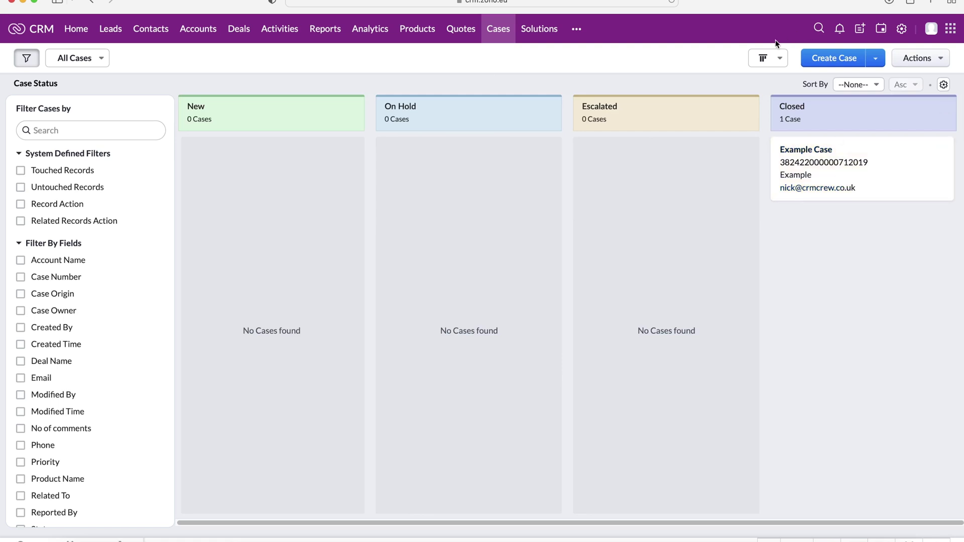
{"action": "left_click", "coordinate": [780, 58]}
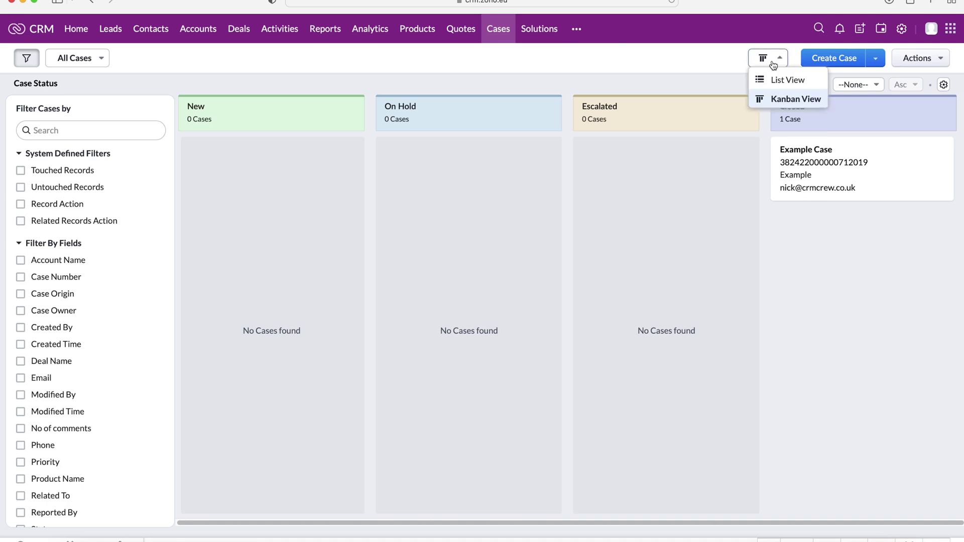
{"action": "left_click", "coordinate": [766, 81]}
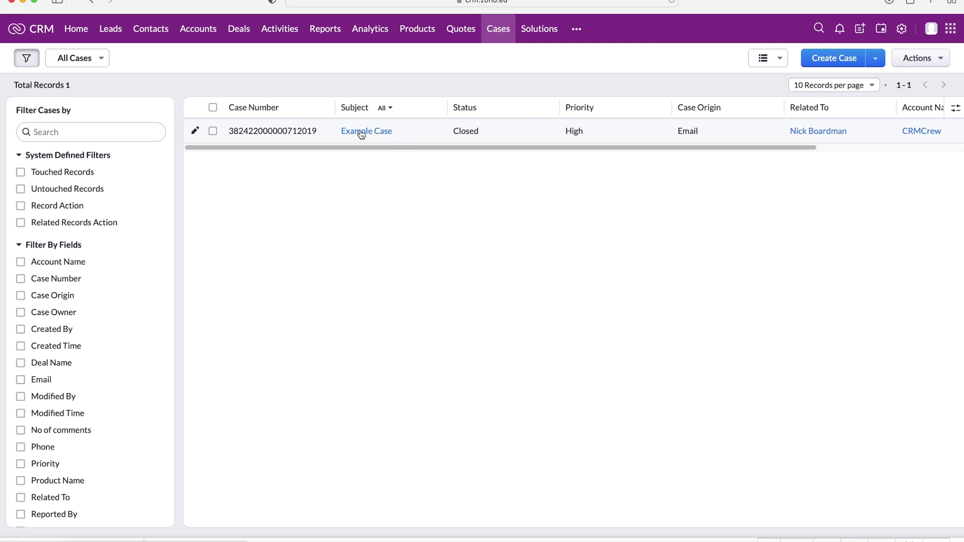
{"action": "left_click", "coordinate": [539, 29]}
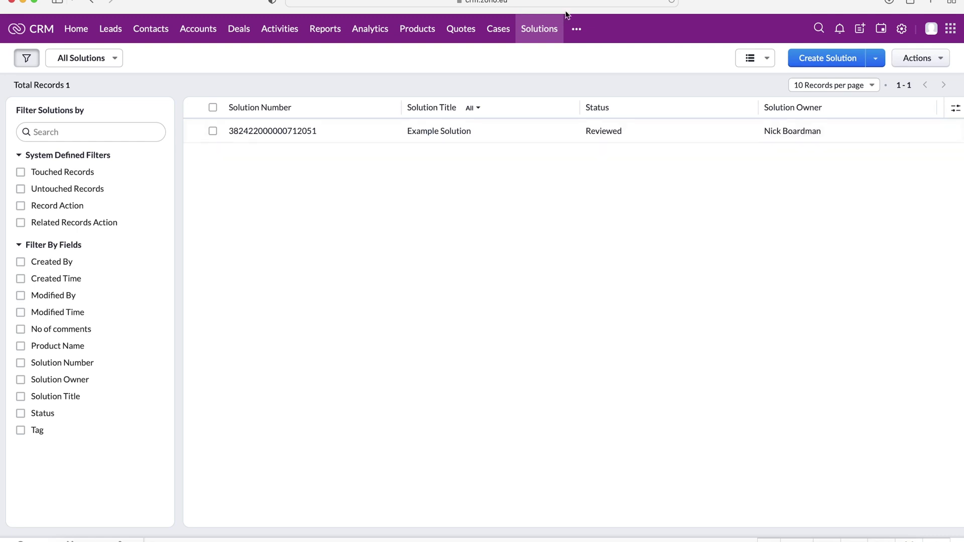
{"action": "left_click", "coordinate": [506, 29]}
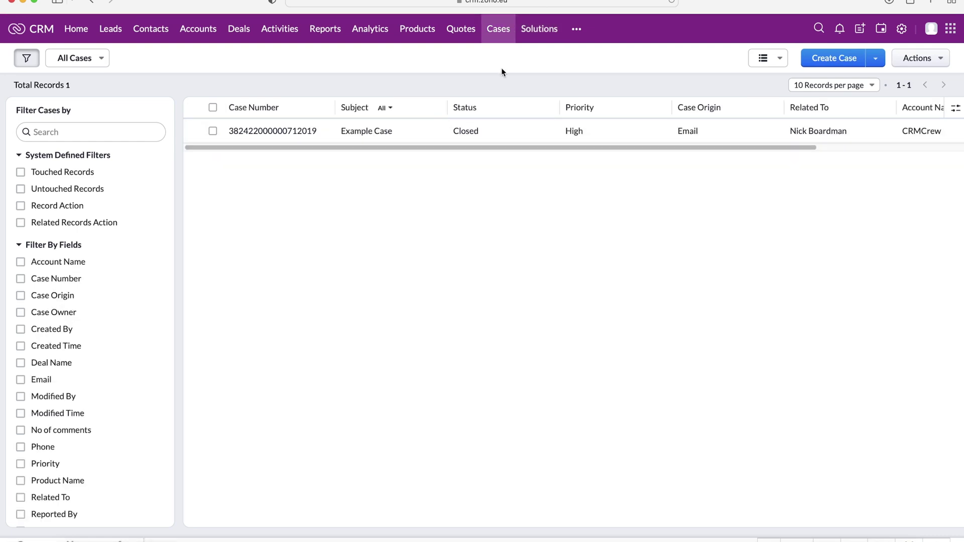